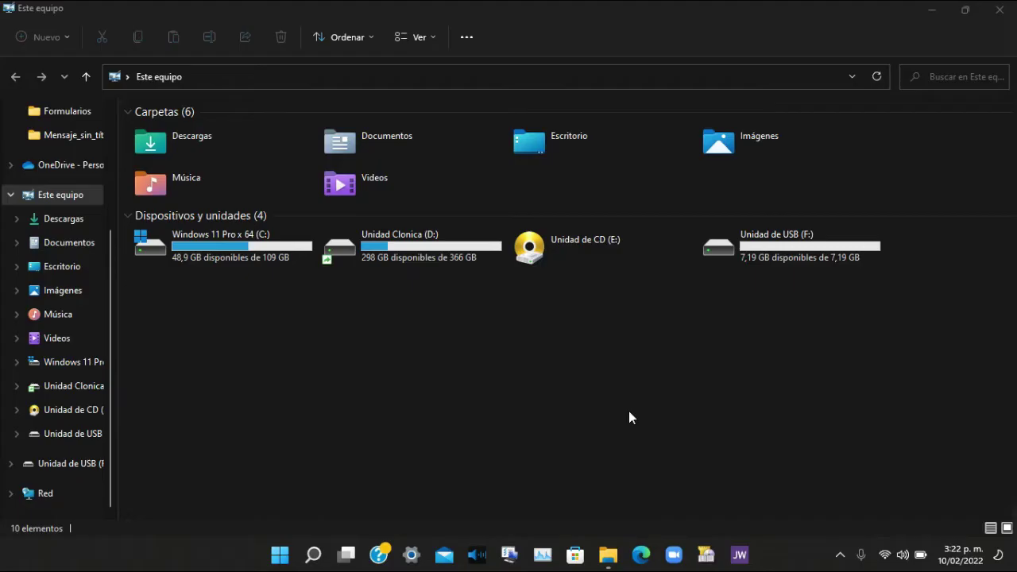
Start BitLocker setup on Unidad de USB (F:) via Mostrar más opciones > Activar BitLocker.
{"action": "right_click", "coordinate": [767, 242]}
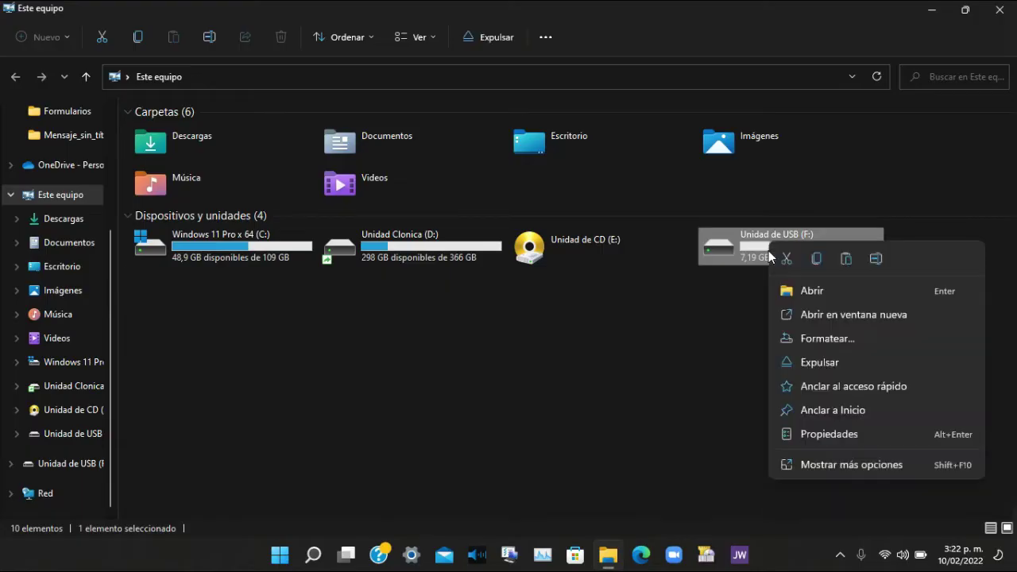
{"action": "left_click", "coordinate": [875, 467]}
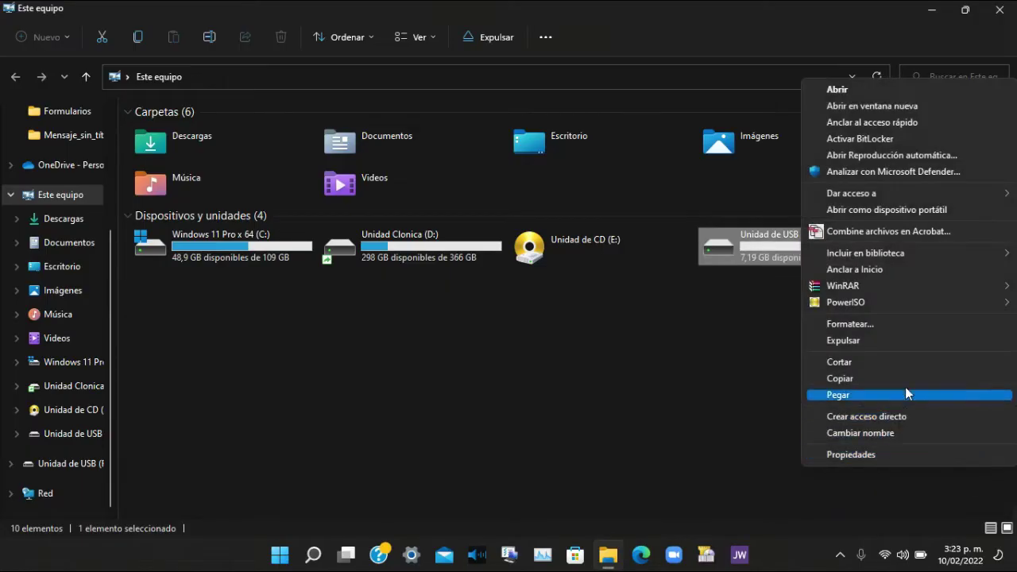
{"action": "left_click", "coordinate": [849, 141]}
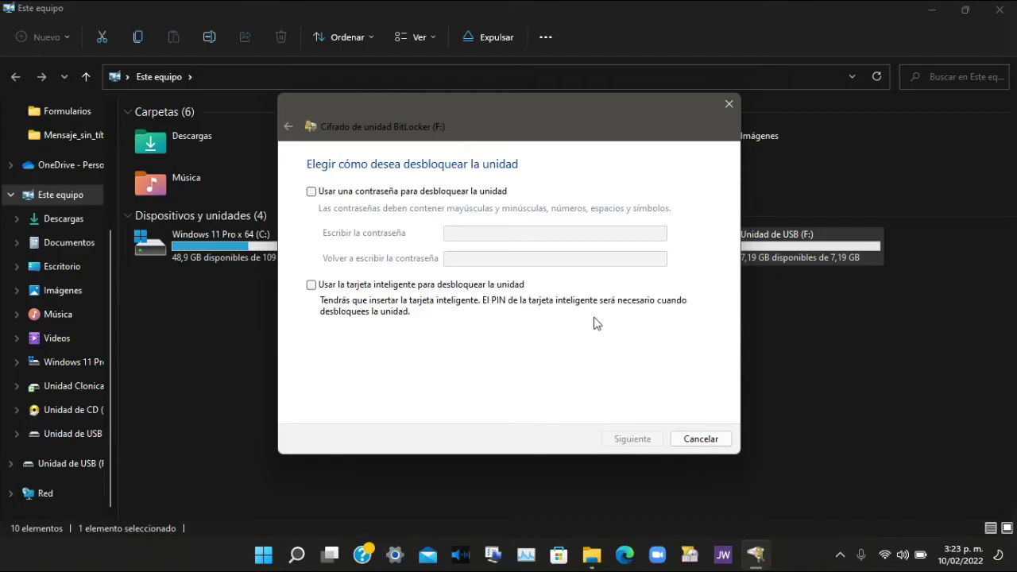
Set drive F: to unlock with a password, entering and confirming the new password.
{"action": "left_click", "coordinate": [312, 191]}
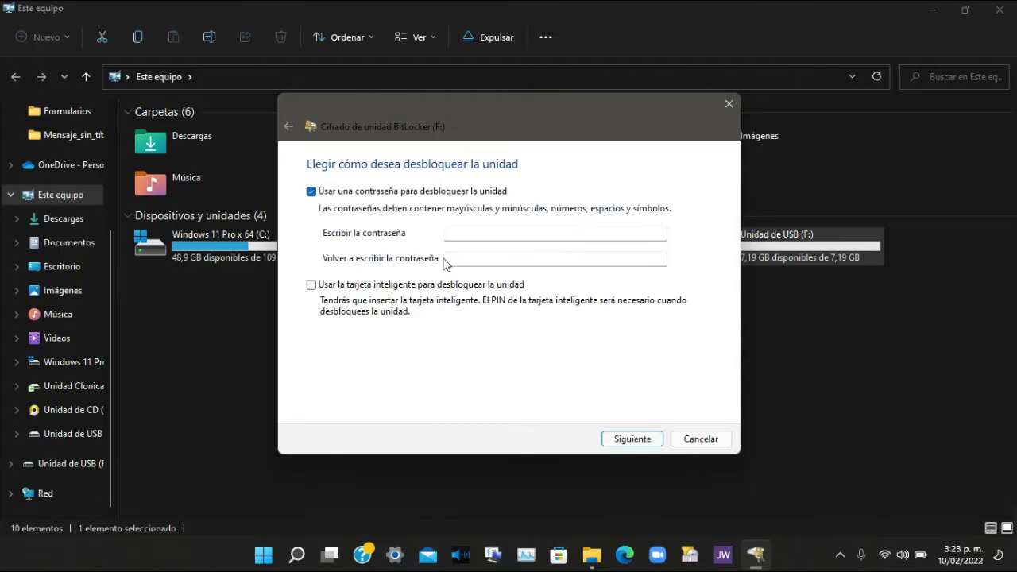
{"action": "left_click", "coordinate": [454, 235]}
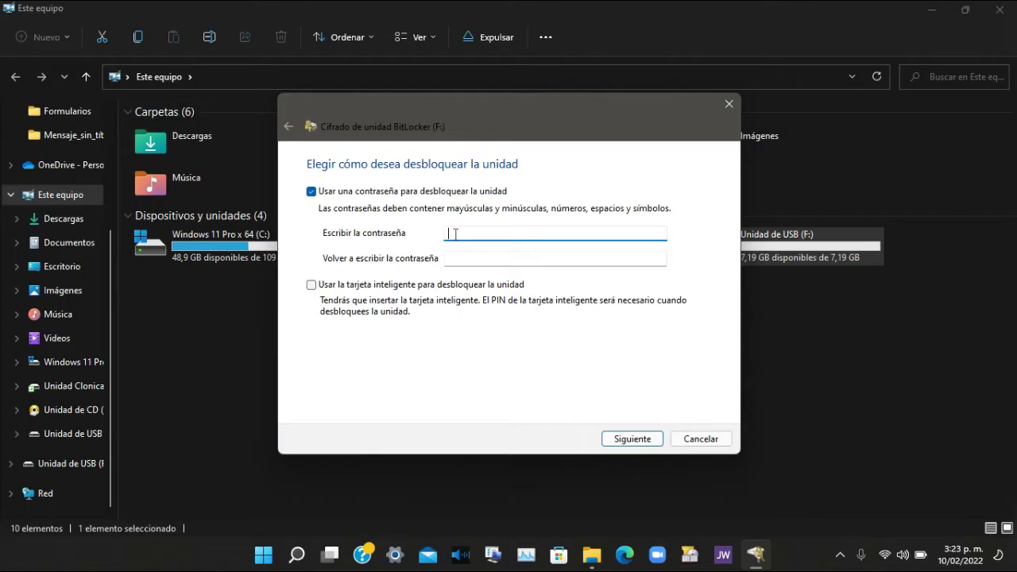
{"action": "type", "text": "•••••••••••"}
{"action": "key", "text": "BackSpace"}
{"action": "key", "text": "BackSpace"}
{"action": "key", "text": "BackSpace"}
{"action": "key", "text": "BackSpace"}
{"action": "key", "text": "BackSpace"}
{"action": "key", "text": "BackSpace"}
{"action": "key", "text": "BackSpace"}
{"action": "key", "text": "BackSpace"}
{"action": "key", "text": "BackSpace"}
{"action": "key", "text": "BackSpace"}
{"action": "key", "text": "BackSpace"}
{"action": "type", "text": "••••••••••••"}
{"action": "left_click", "coordinate": [529, 262]}
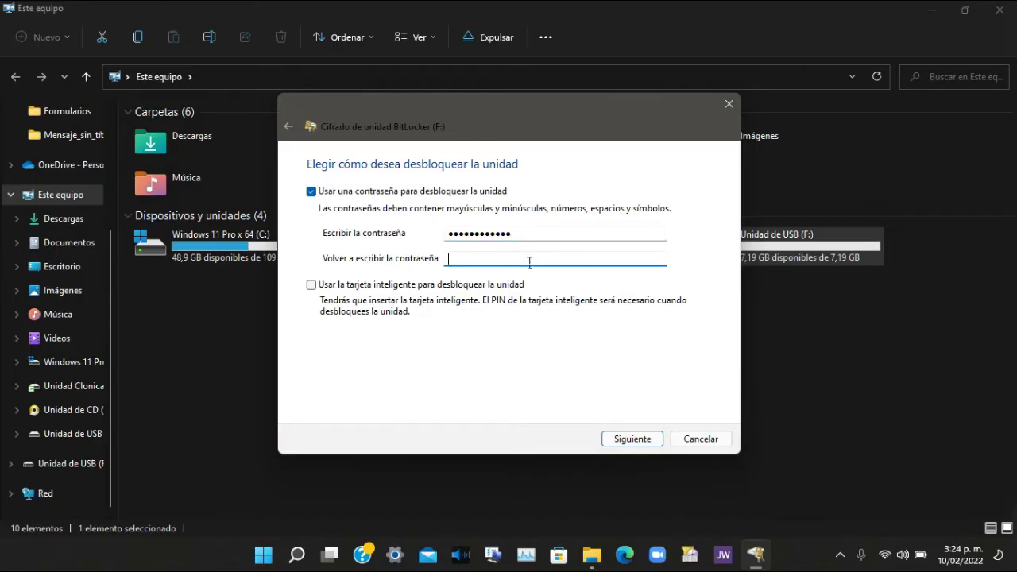
{"action": "type", "text": "••••••••••••"}
{"action": "left_click", "coordinate": [621, 440]}
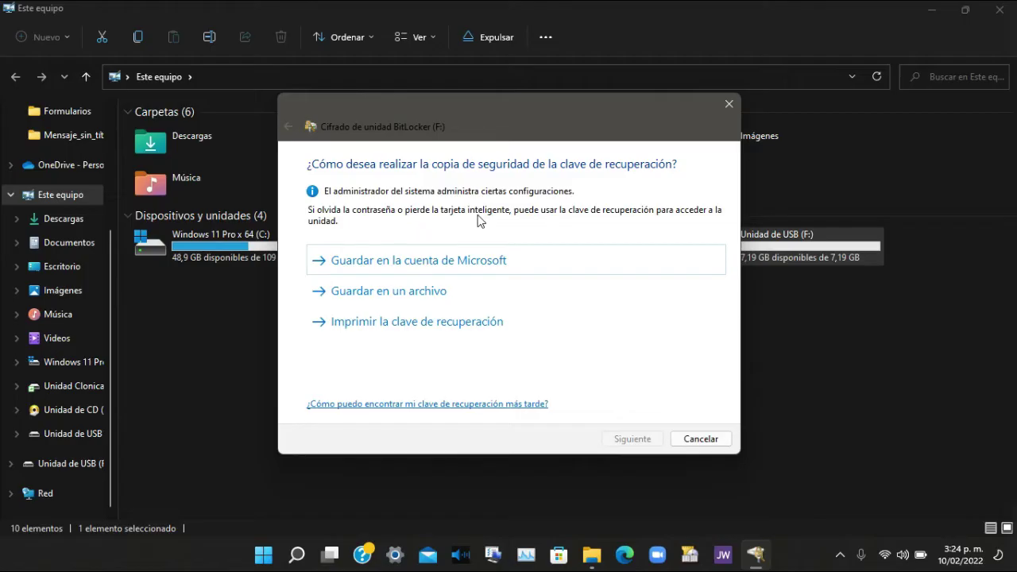
Save the BitLocker recovery key as a text file in Documentos.
{"action": "left_click", "coordinate": [444, 299]}
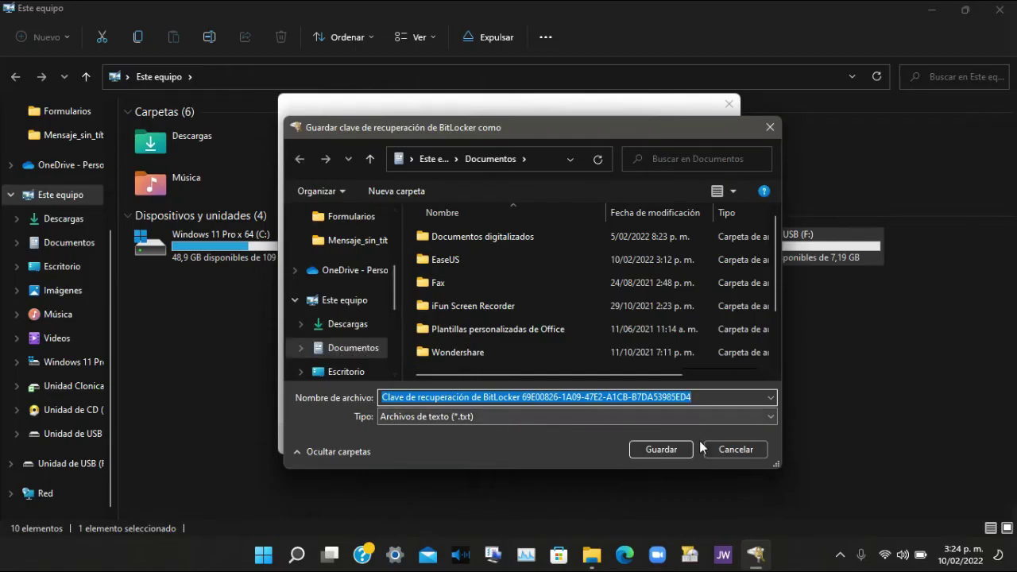
{"action": "left_click", "coordinate": [675, 449]}
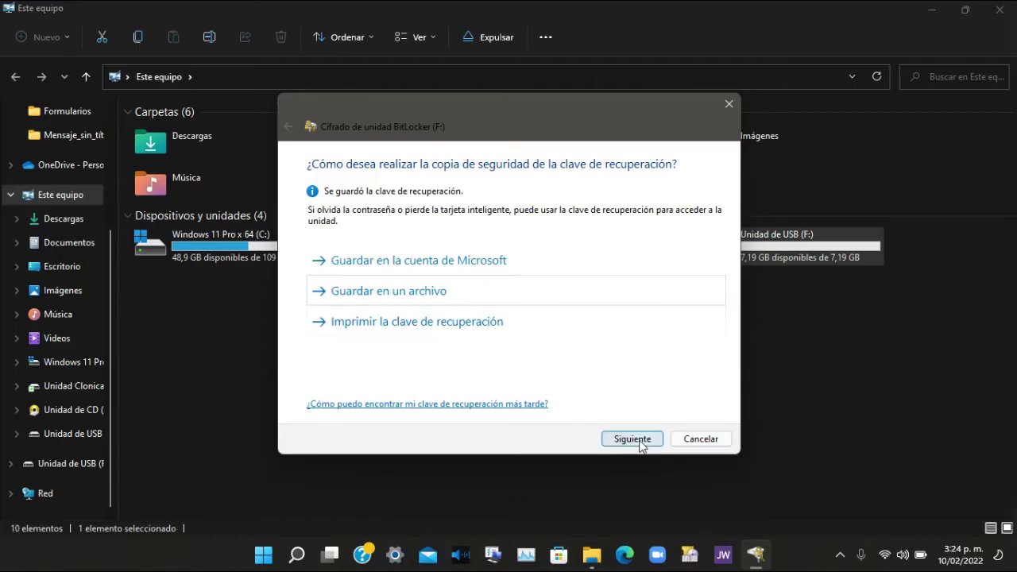
{"action": "left_click", "coordinate": [633, 439]}
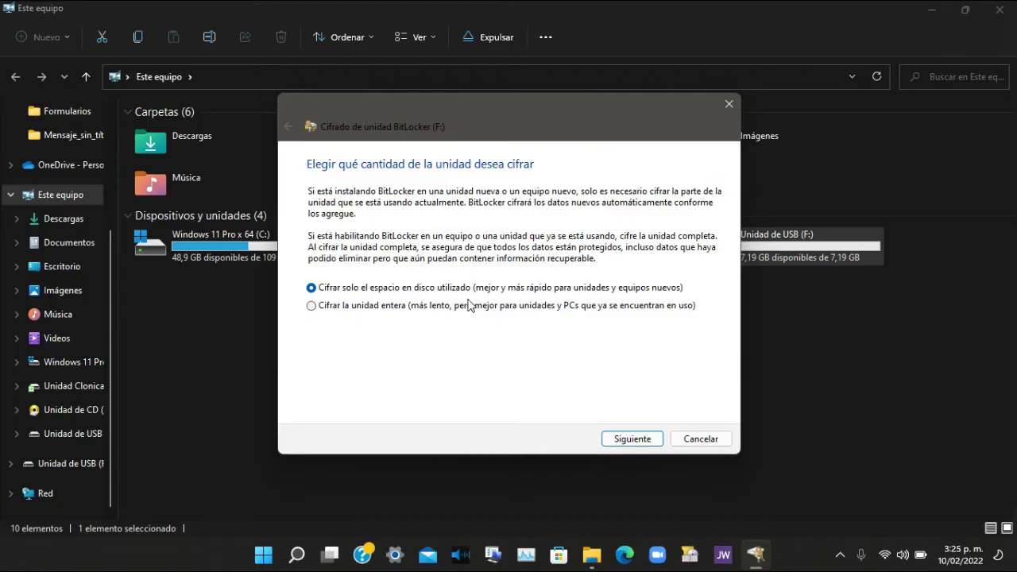
Choose 'Cifrar la unidad entera' to encrypt the whole of drive F:.
{"action": "left_click", "coordinate": [312, 306]}
{"action": "left_click", "coordinate": [632, 440]}
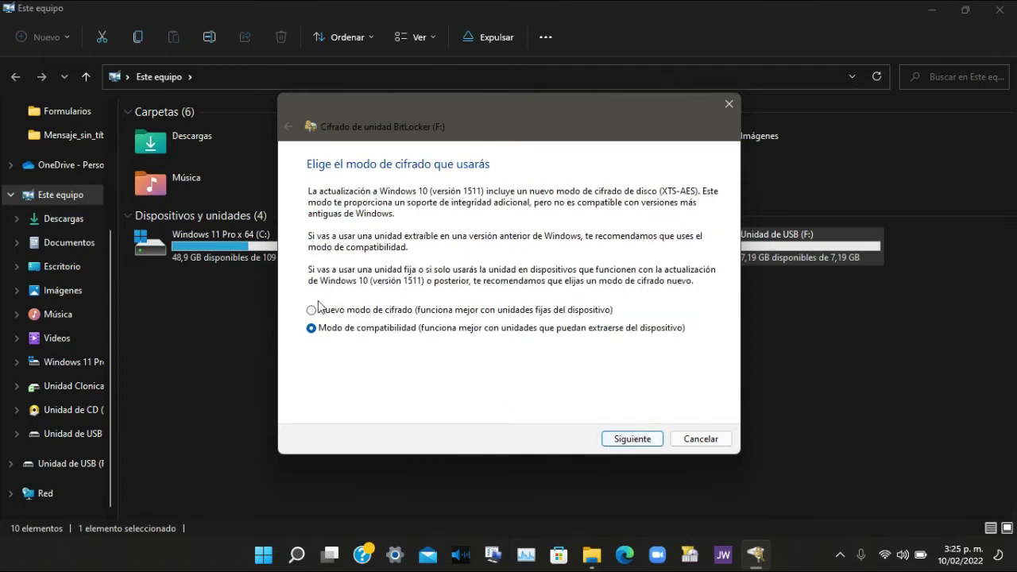
Keep 'Modo de compatibilidad' as the encryption mode for the removable drive.
{"action": "left_click", "coordinate": [338, 311]}
{"action": "left_click", "coordinate": [313, 330]}
{"action": "left_click", "coordinate": [647, 439]}
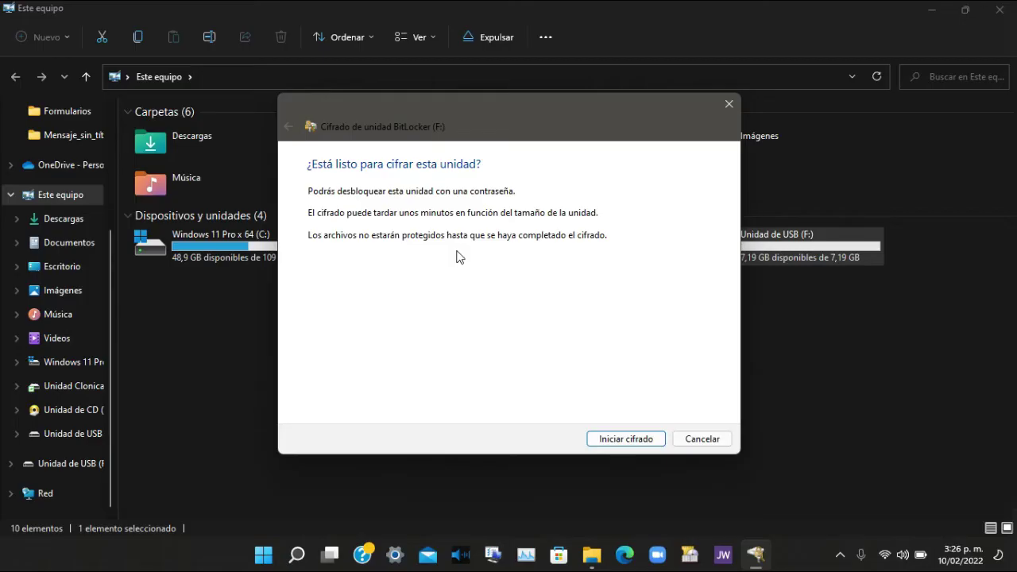
Start encrypting drive F:, pause it once, then resume until it finishes.
{"action": "left_click", "coordinate": [616, 441]}
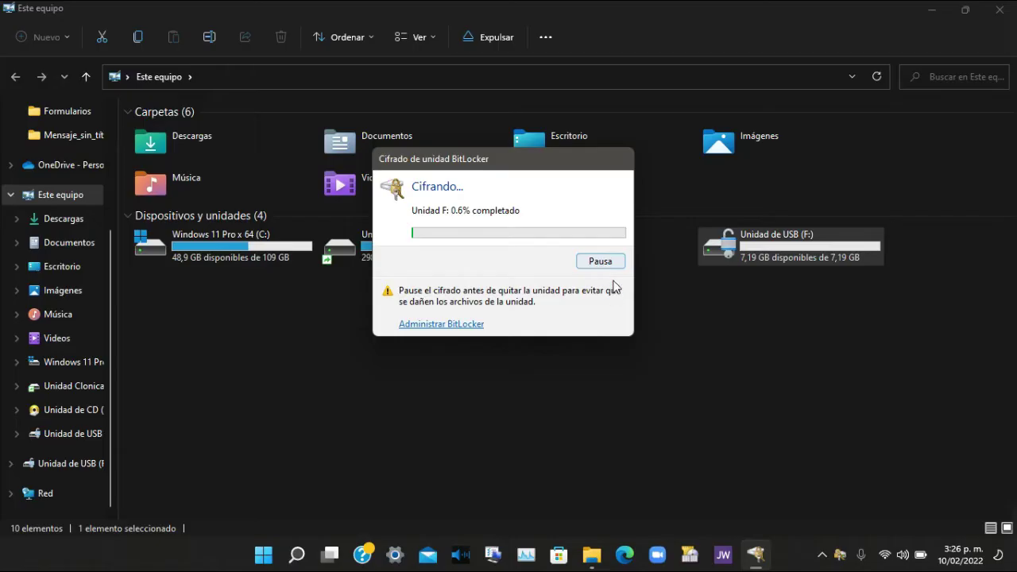
{"action": "left_click", "coordinate": [602, 270]}
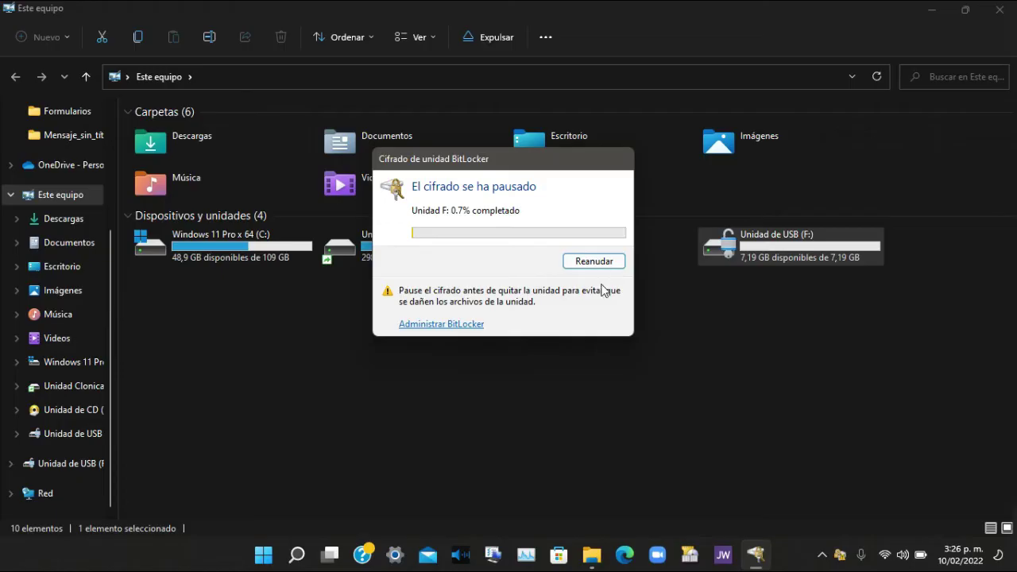
{"action": "left_click", "coordinate": [602, 270]}
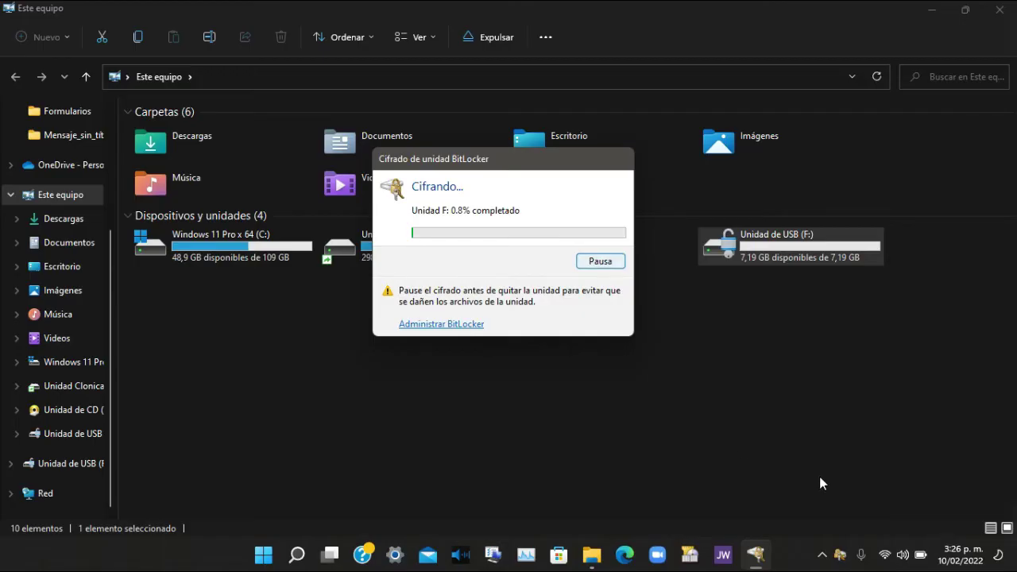
{"action": "mouse_move", "coordinate": [826, 541]}
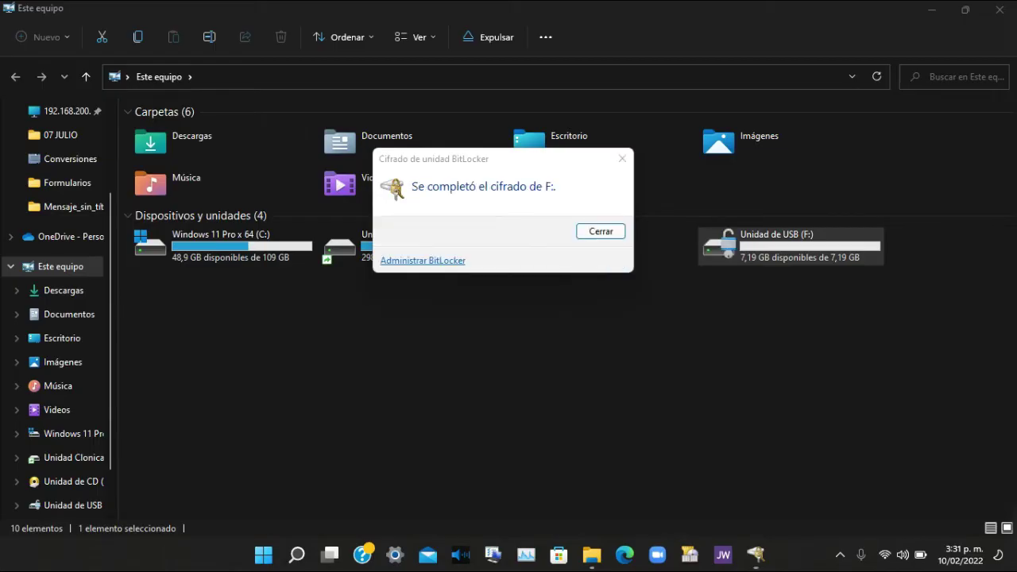
Close the encryption notice, open drive F:, and return to Este equipo.
{"action": "left_click", "coordinate": [608, 231]}
{"action": "left_click", "coordinate": [841, 375]}
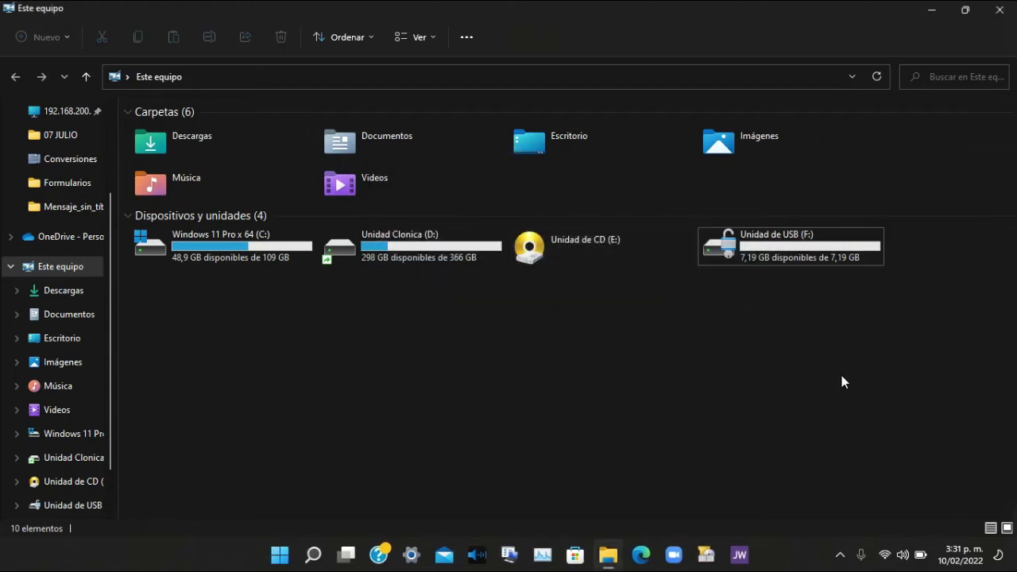
{"action": "double_click", "coordinate": [784, 245]}
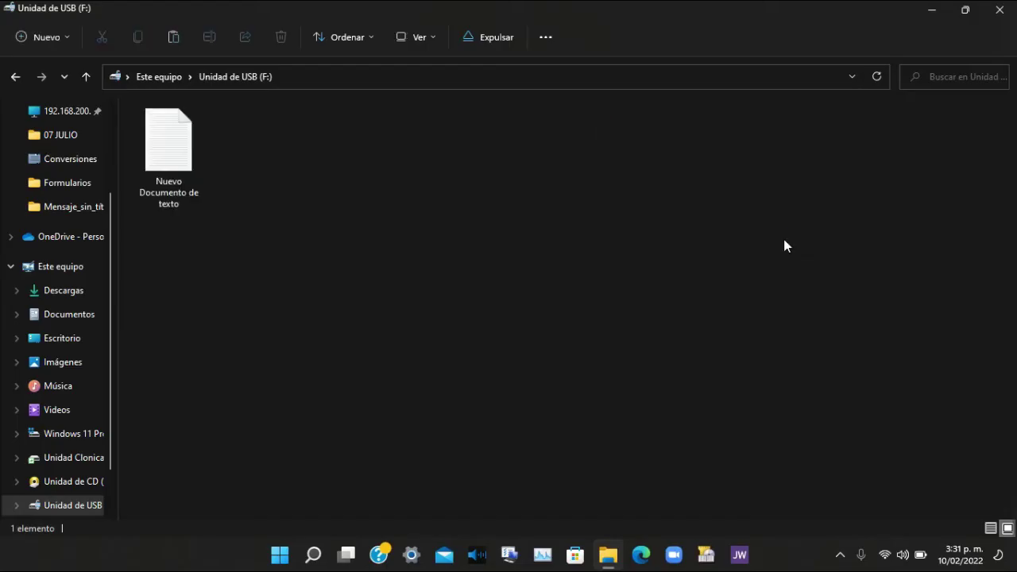
{"action": "left_click", "coordinate": [86, 76]}
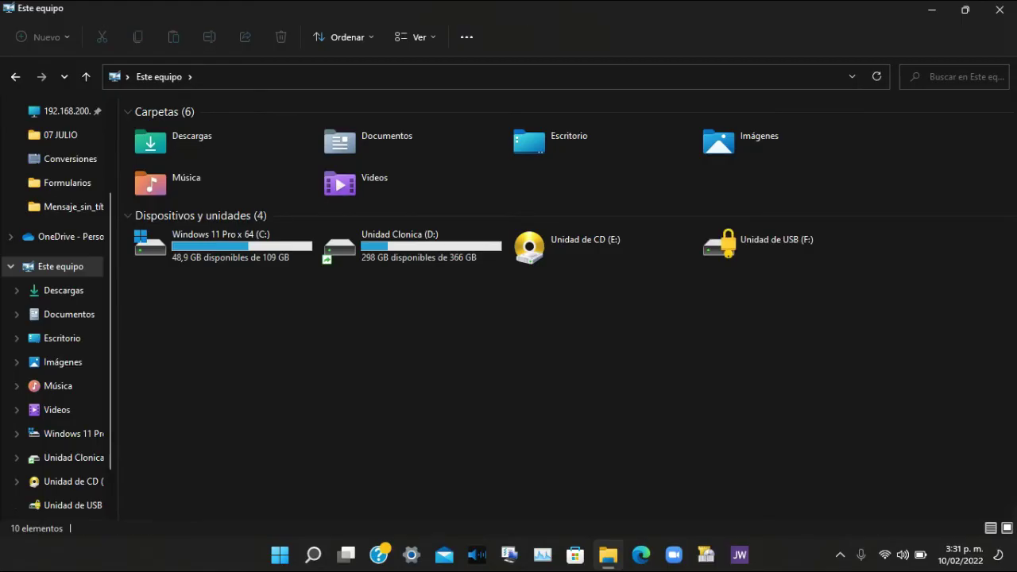
Unlock drive F: with its password, correcting a typo in the entry.
{"action": "double_click", "coordinate": [741, 256]}
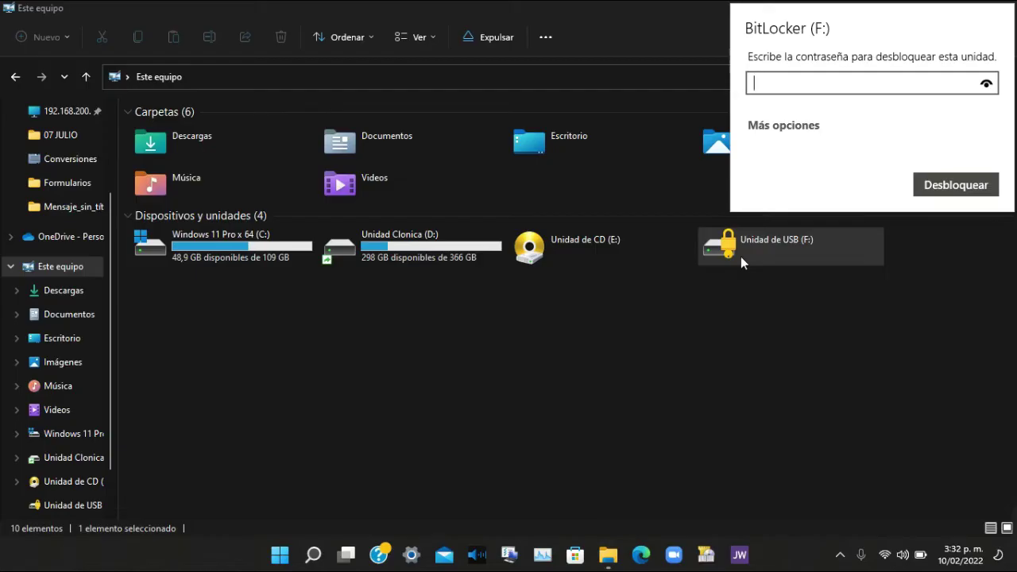
{"action": "type", "text": "*************"}
{"action": "left_click", "coordinate": [924, 191]}
{"action": "left_click", "coordinate": [993, 86]}
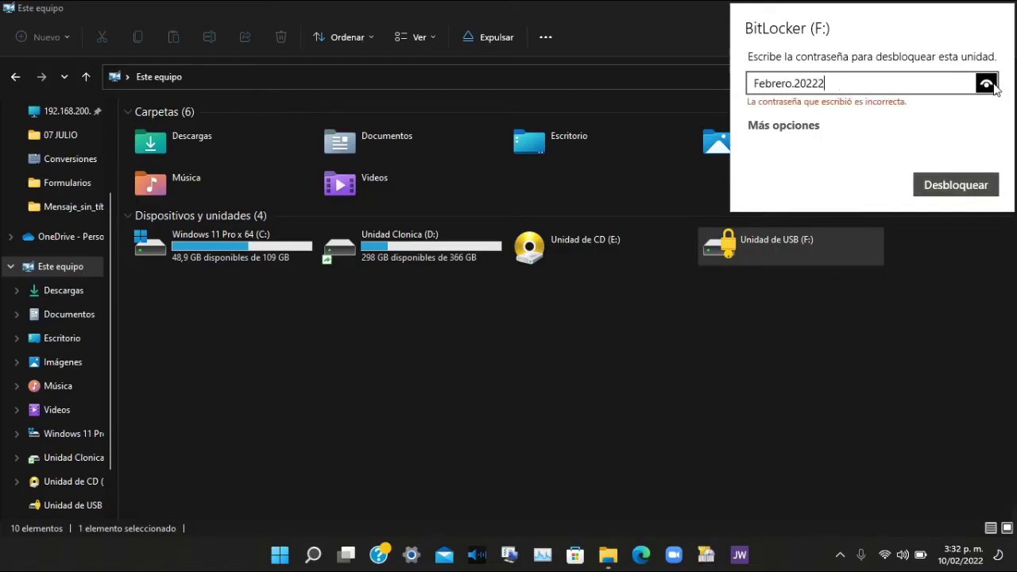
{"action": "key", "text": "BackSpace"}
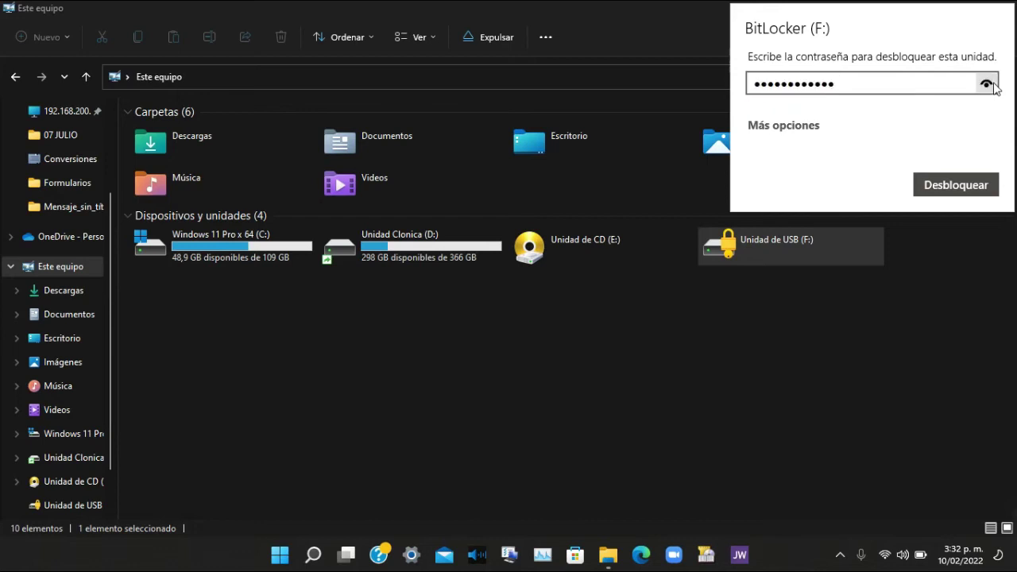
{"action": "left_click", "coordinate": [979, 192]}
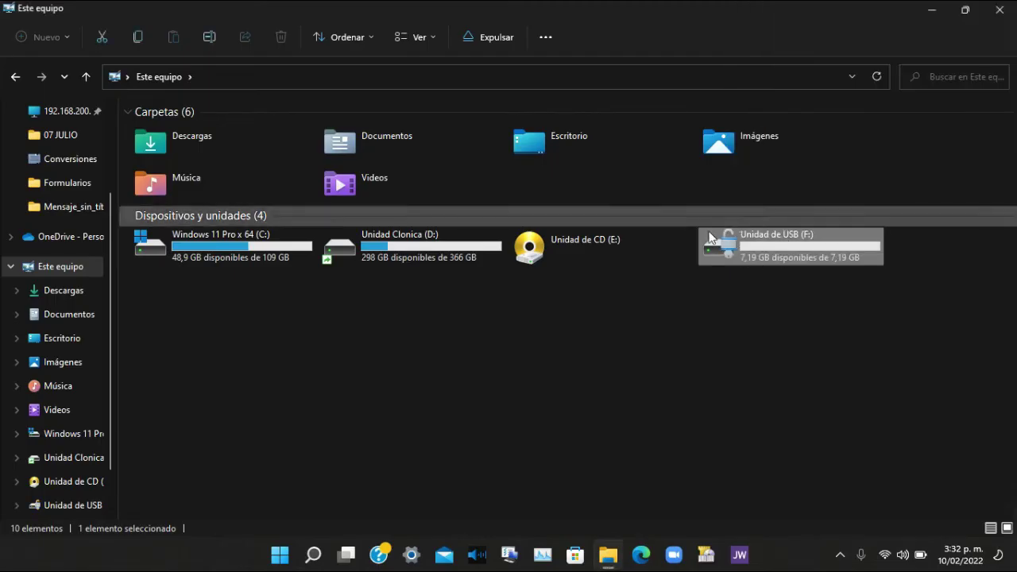
Open drive F:, view its text document containing 1233, then return to Este equipo.
{"action": "double_click", "coordinate": [743, 250]}
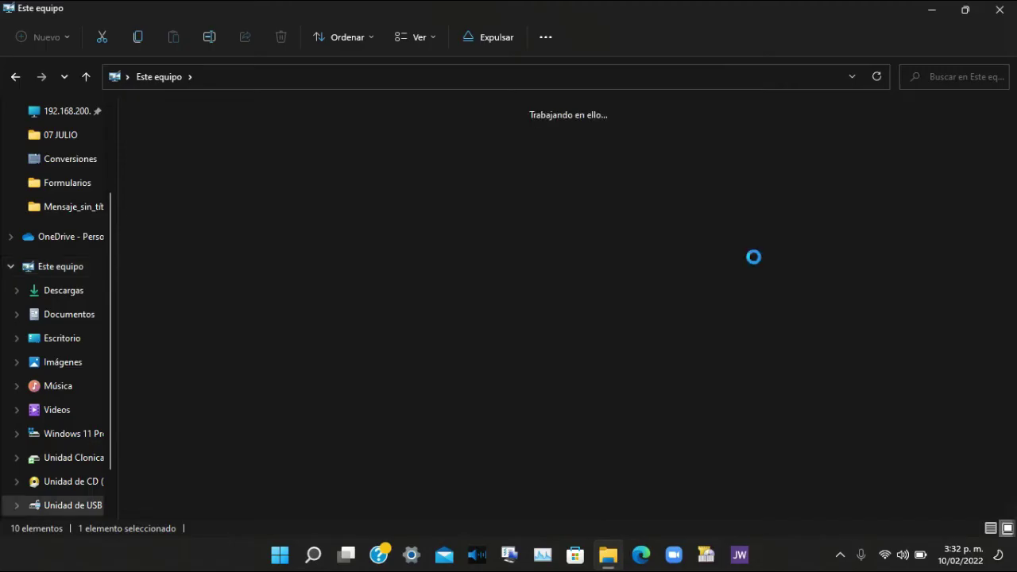
{"action": "left_click", "coordinate": [190, 136]}
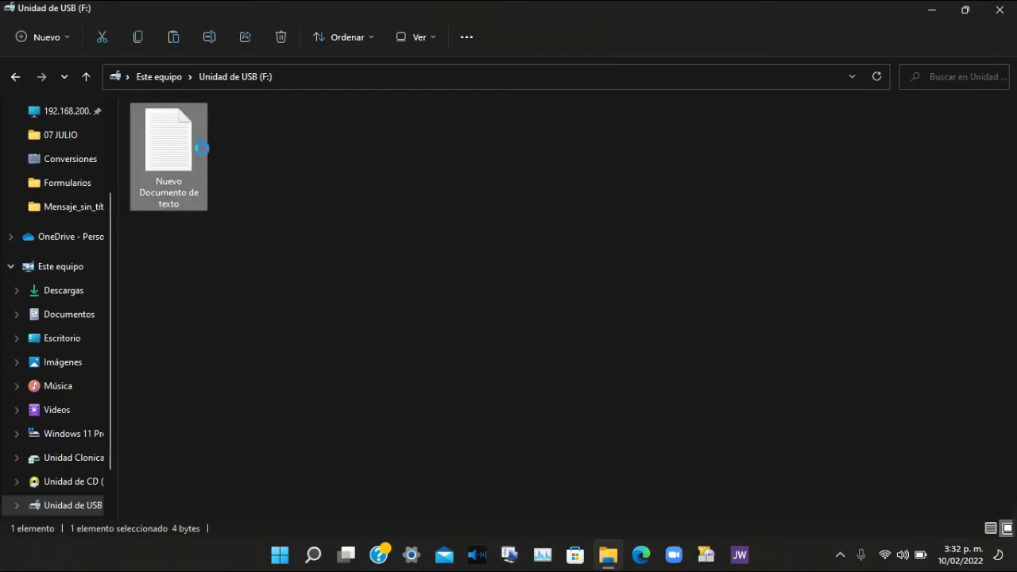
{"action": "double_click", "coordinate": [195, 144]}
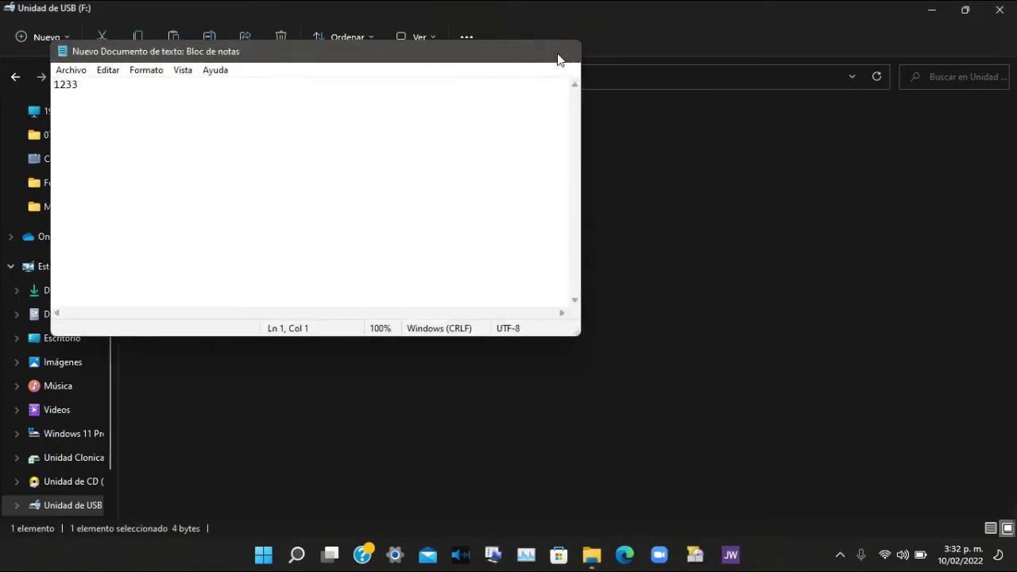
{"action": "left_click", "coordinate": [560, 54]}
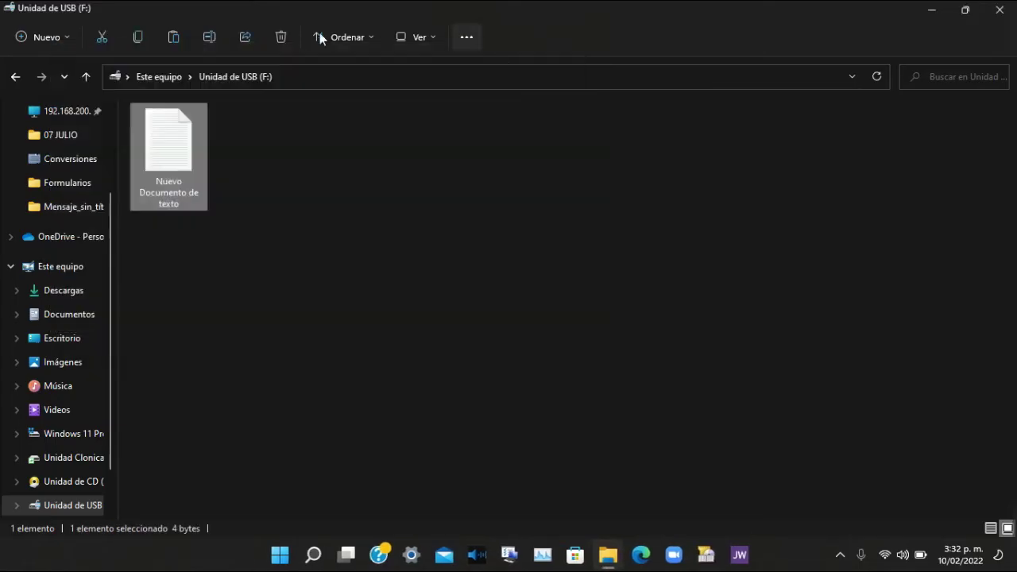
{"action": "left_click", "coordinate": [85, 77]}
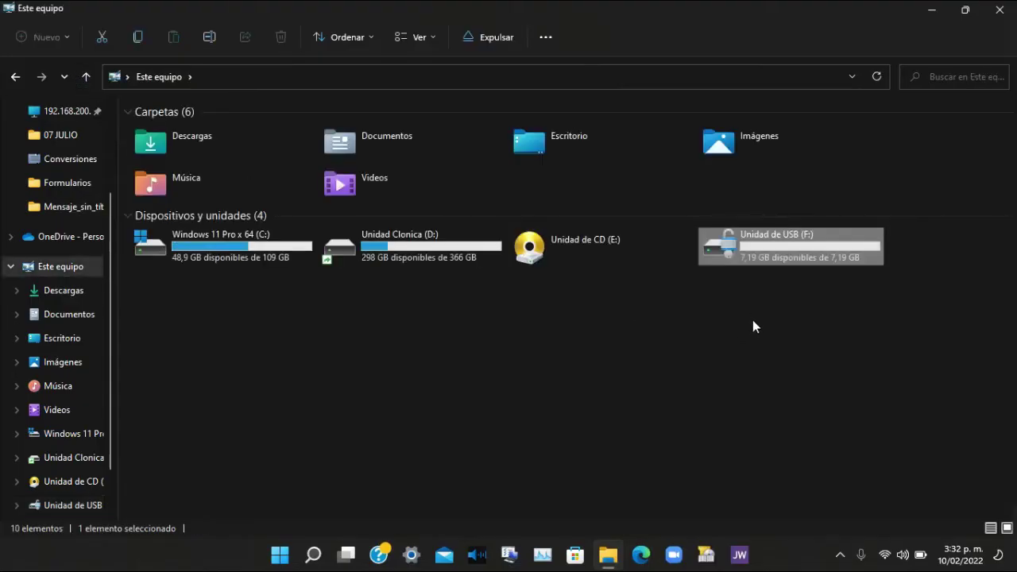
Open Administrar BitLocker for Unidad de USB (F:) from Mostrar más opciones.
{"action": "right_click", "coordinate": [800, 256]}
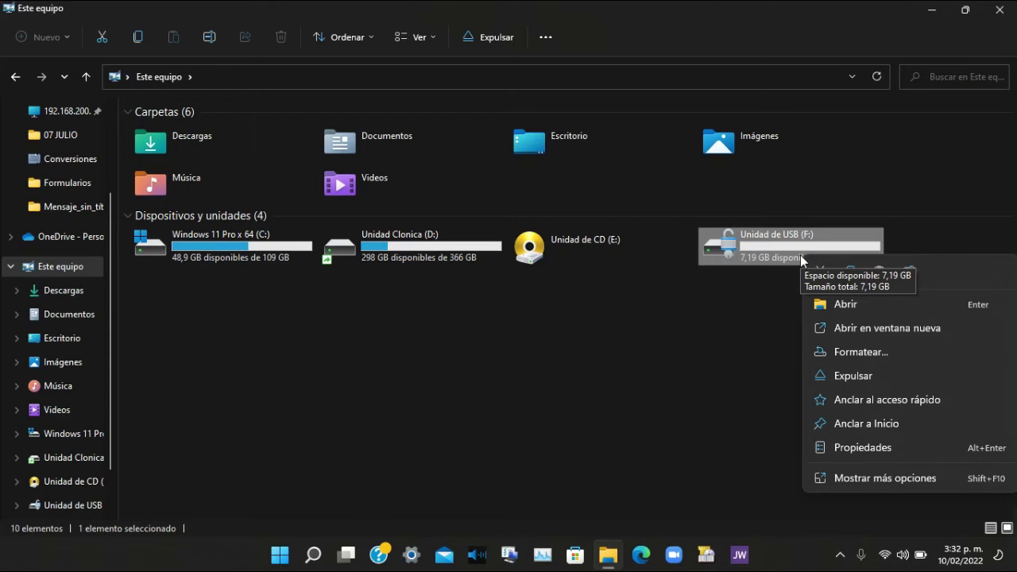
{"action": "left_click", "coordinate": [868, 481]}
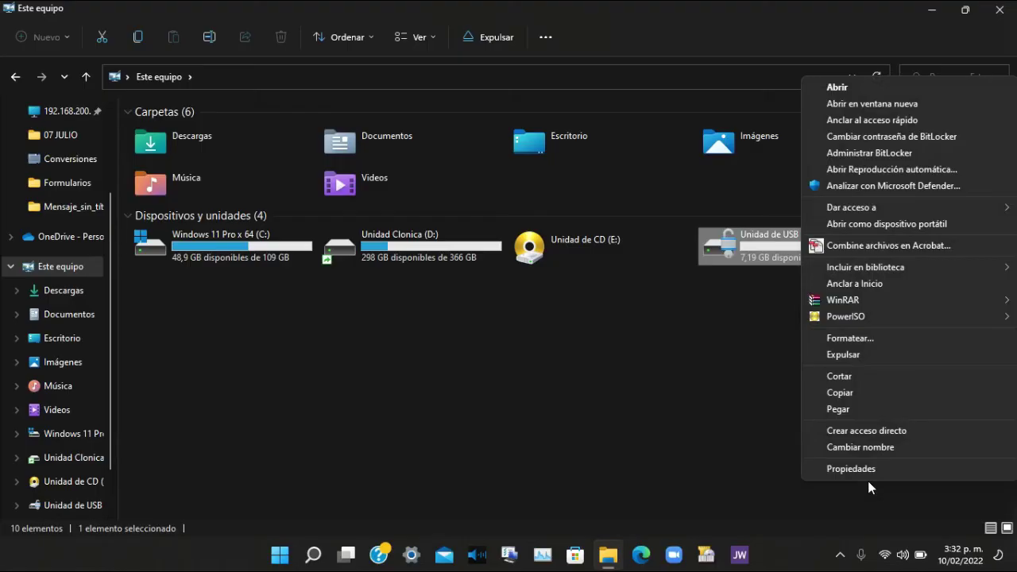
{"action": "left_click", "coordinate": [869, 152]}
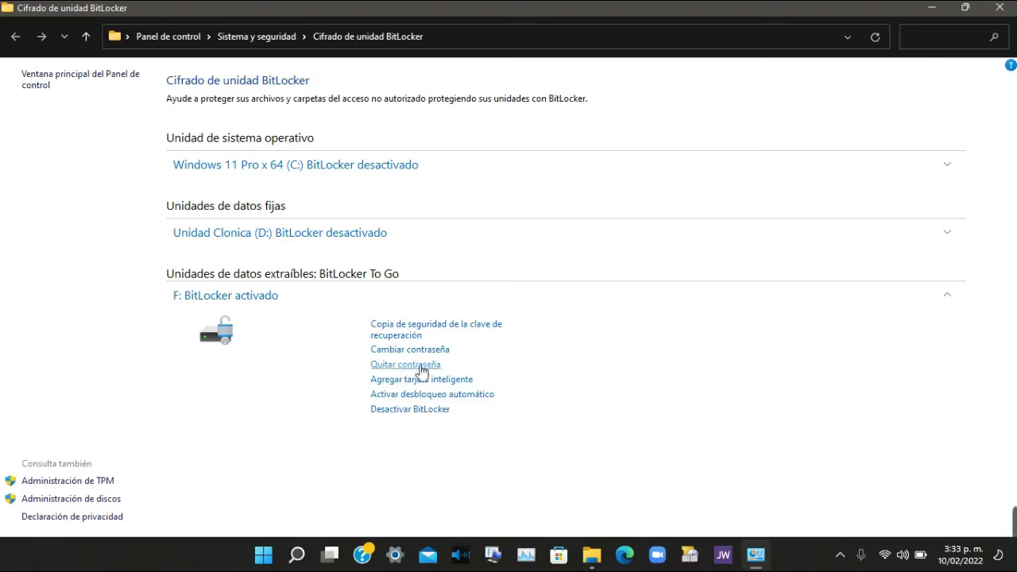
Close the BitLocker panel and format drive F: as FAT32, confirming data erasure.
{"action": "left_click", "coordinate": [998, 10]}
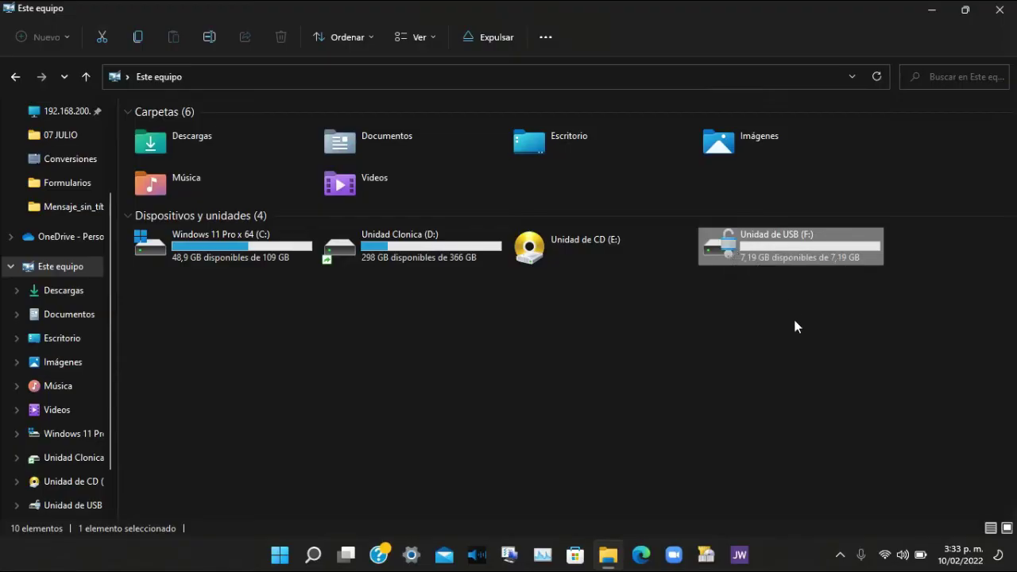
{"action": "right_click", "coordinate": [770, 239]}
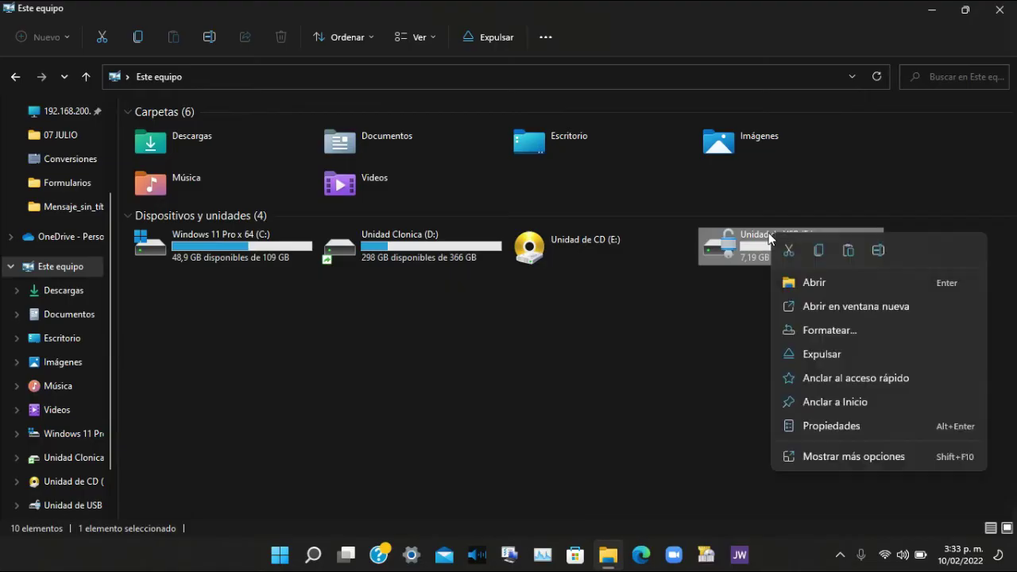
{"action": "left_click", "coordinate": [813, 330]}
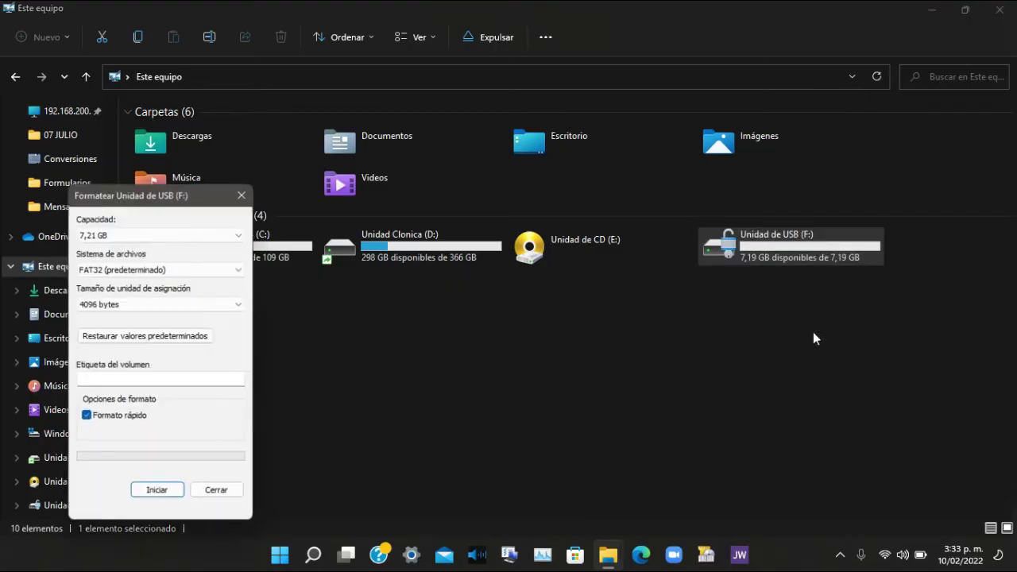
{"action": "left_click", "coordinate": [142, 496]}
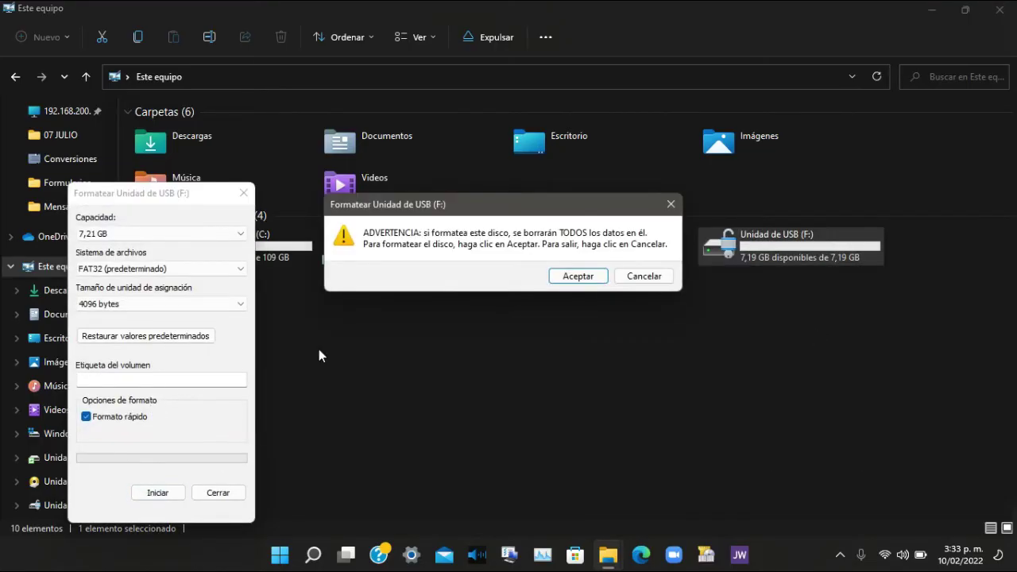
{"action": "left_click", "coordinate": [575, 275]}
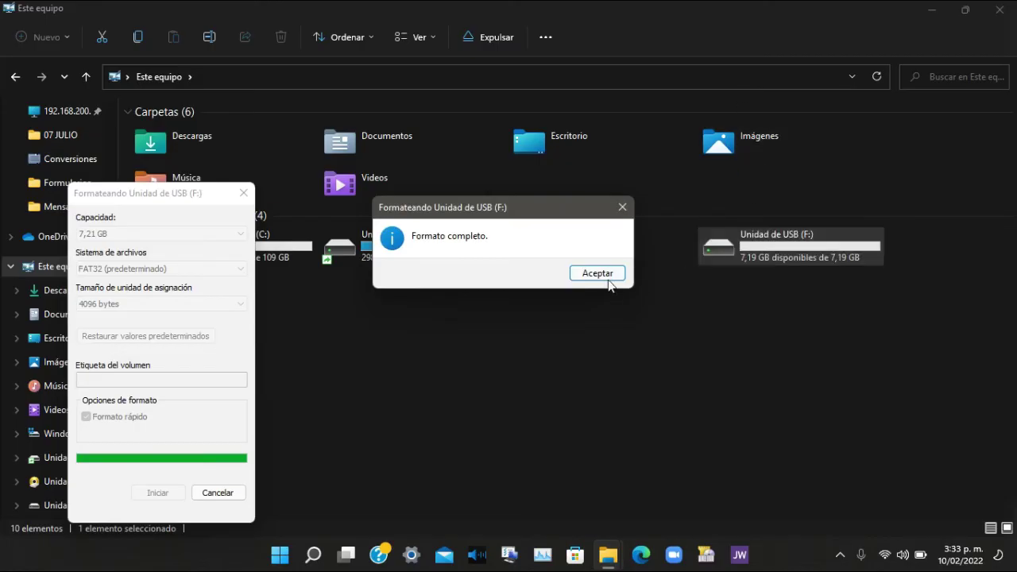
{"action": "left_click", "coordinate": [611, 277]}
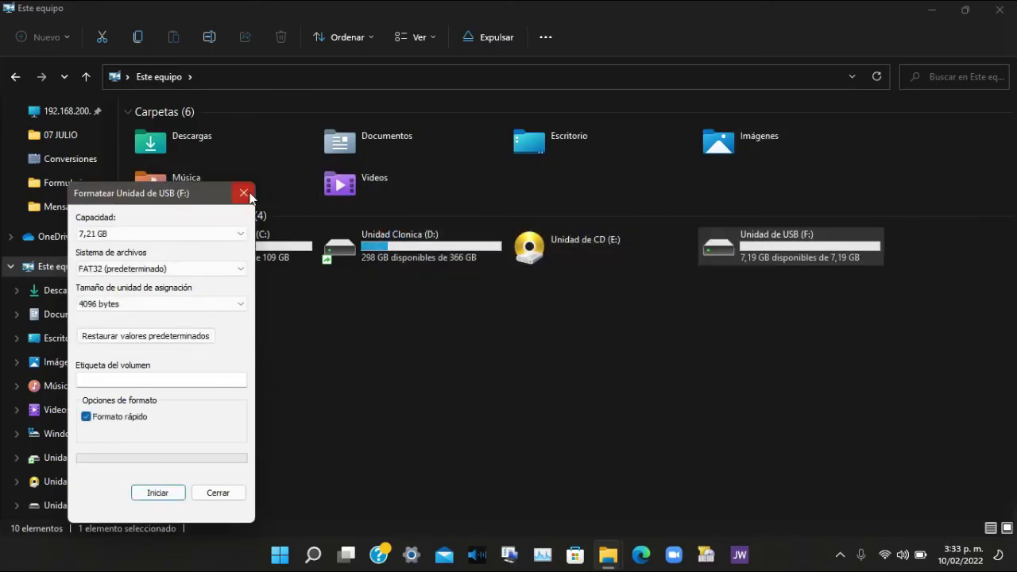
{"action": "left_click", "coordinate": [243, 192]}
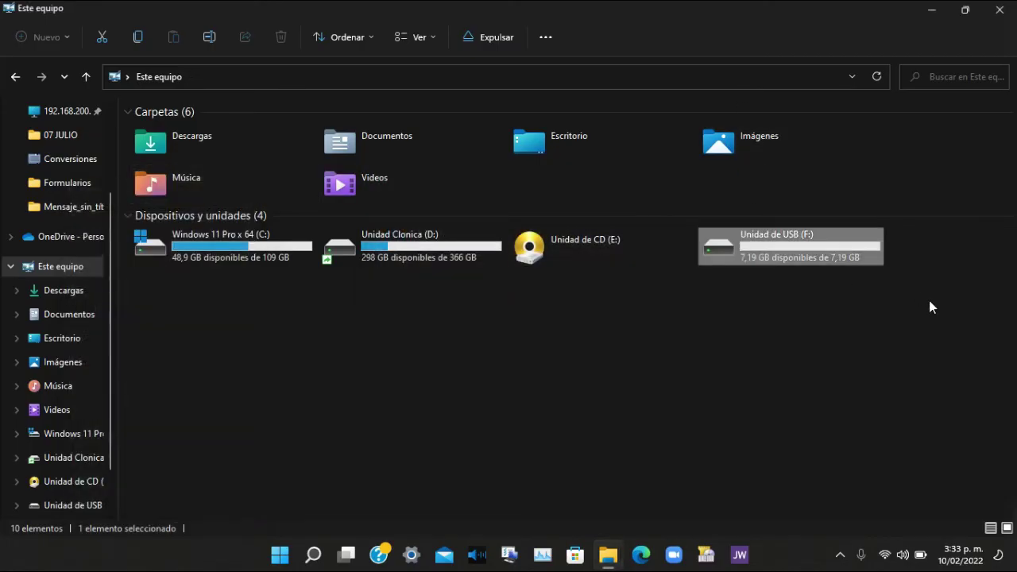
Create a new text document on drive F:, then return to Este equipo.
{"action": "double_click", "coordinate": [808, 243]}
{"action": "right_click", "coordinate": [219, 132]}
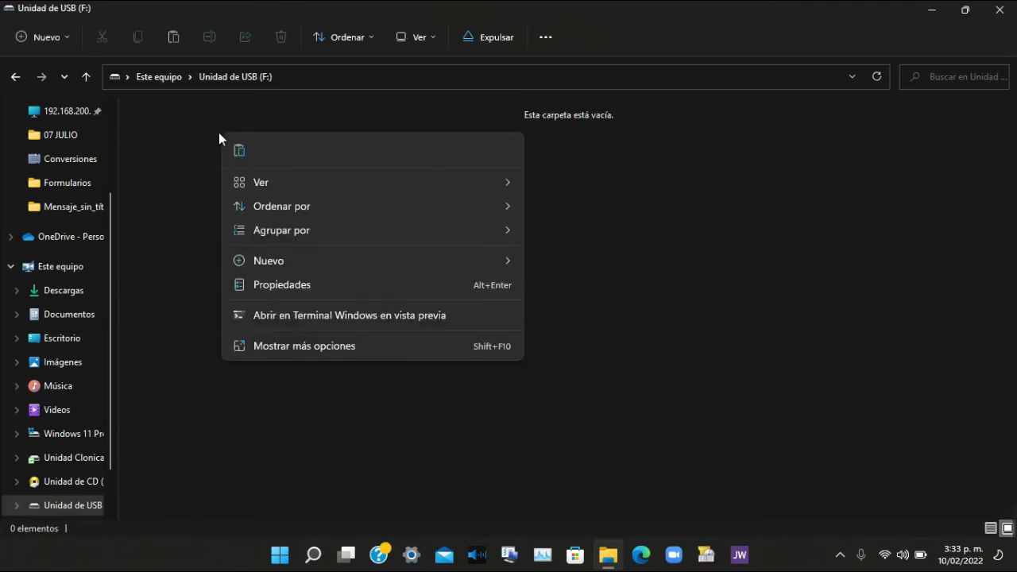
{"action": "mouse_move", "coordinate": [294, 262]}
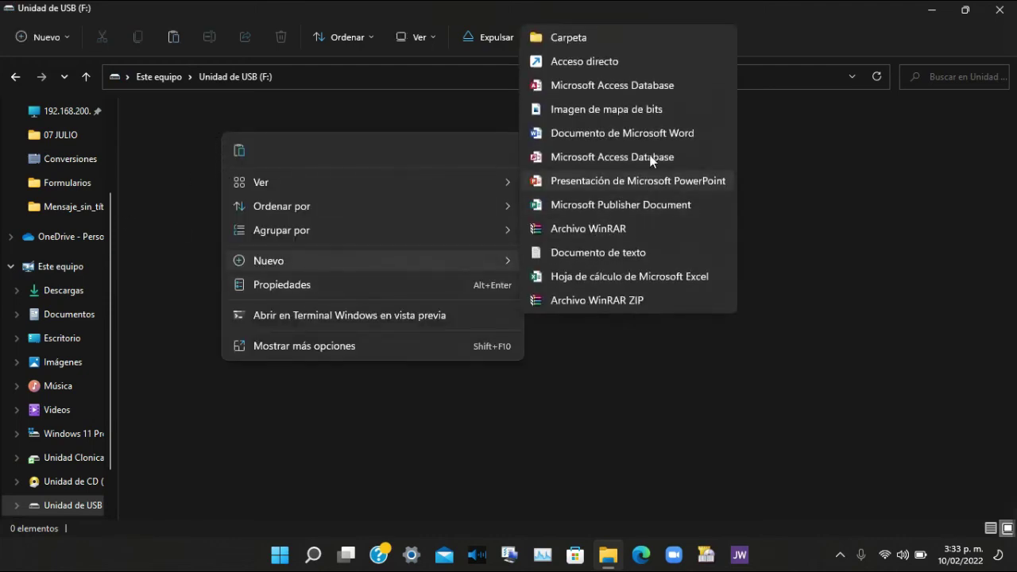
{"action": "left_click", "coordinate": [633, 251]}
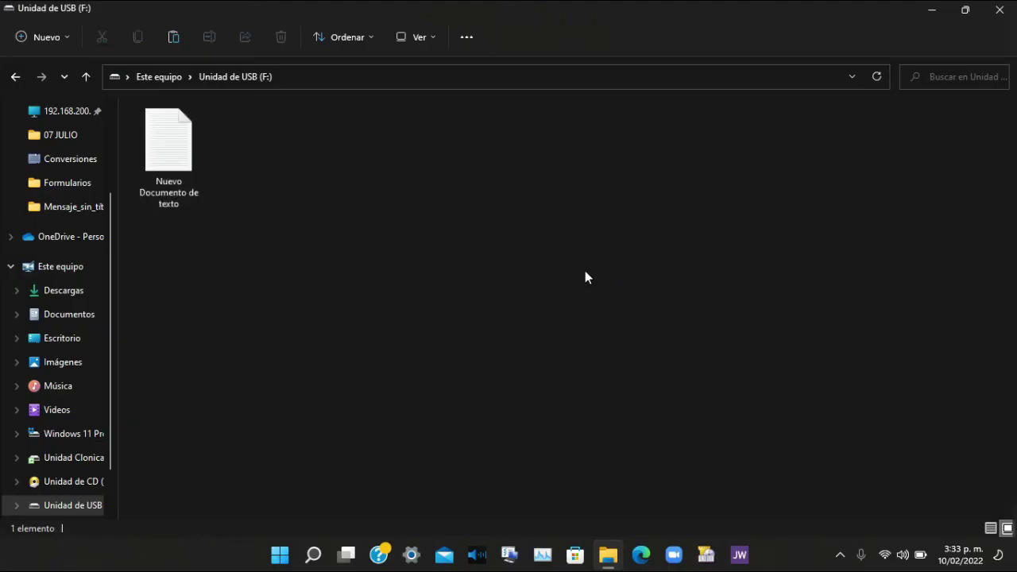
{"action": "left_click", "coordinate": [85, 73]}
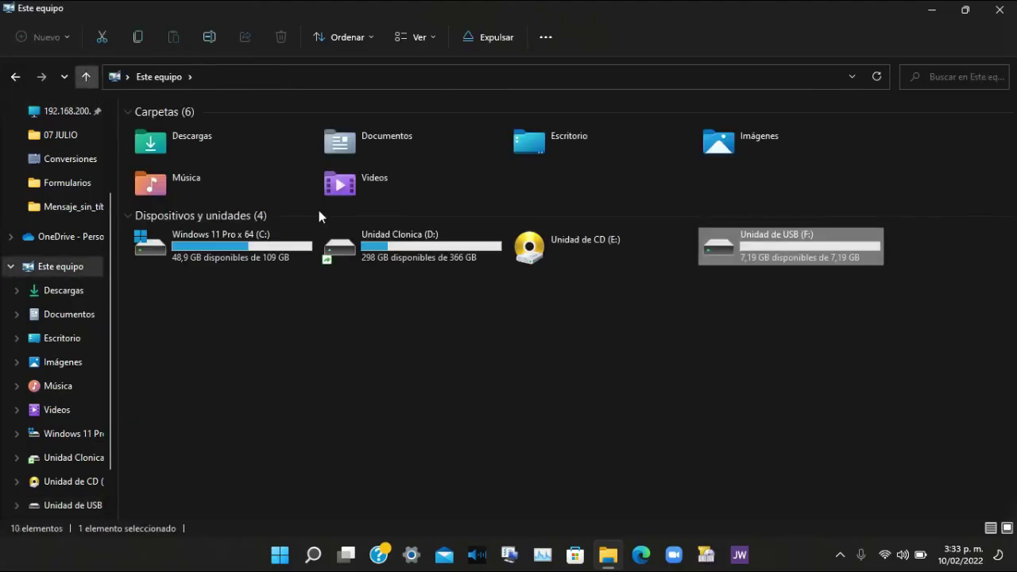
Start turning on BitLocker for USB drive F: from its context menu.
{"action": "right_click", "coordinate": [742, 251]}
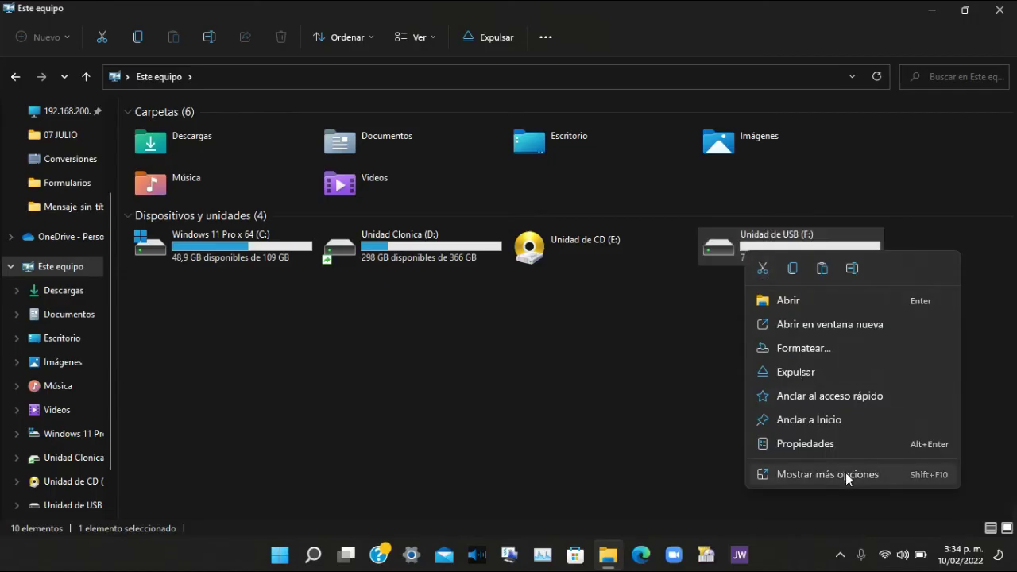
{"action": "left_click", "coordinate": [844, 473]}
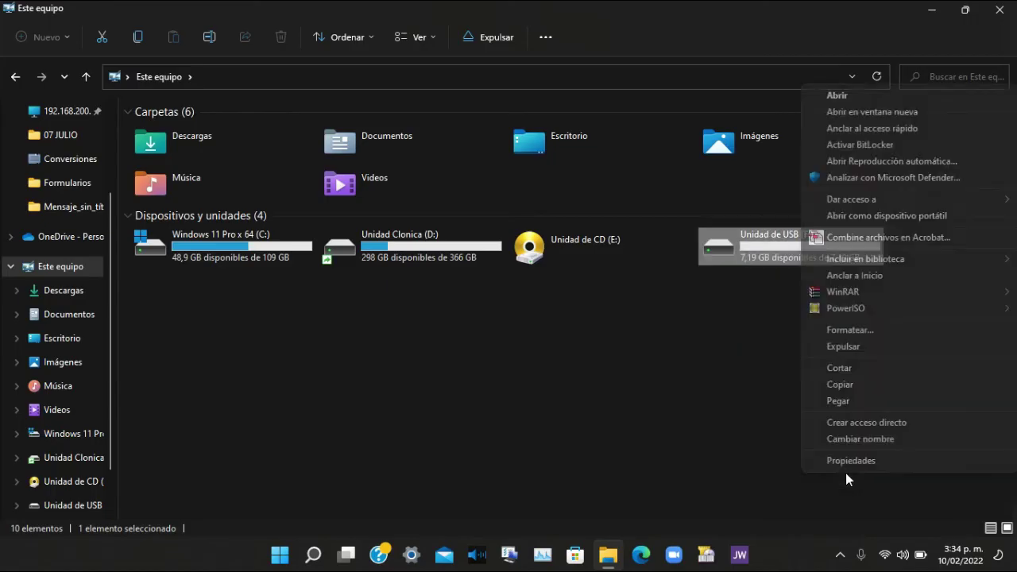
{"action": "left_click", "coordinate": [879, 148]}
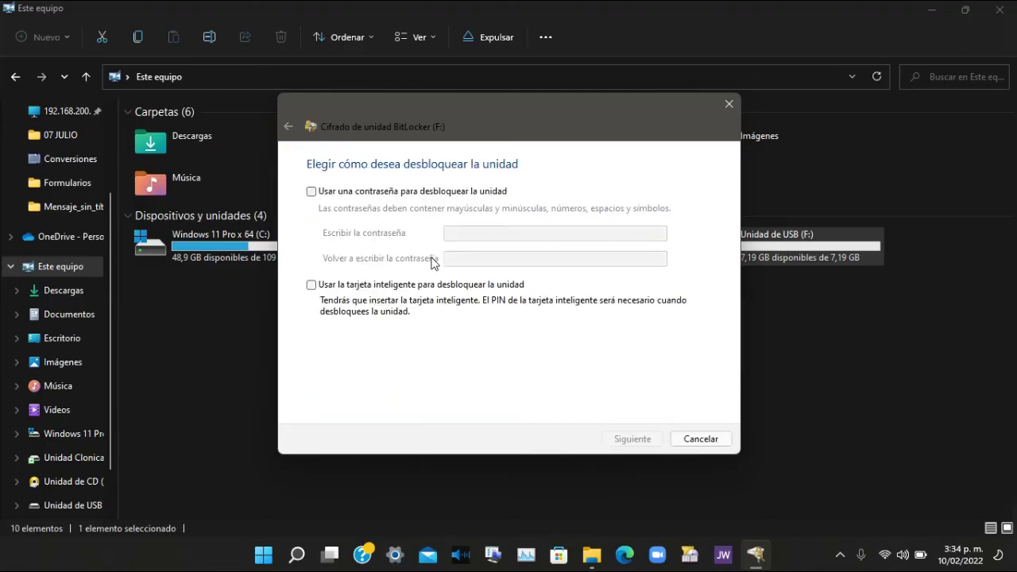
Choose 'Usar una contraseña', enter and confirm the password, fix the mismatch, and continue.
{"action": "left_click", "coordinate": [418, 192]}
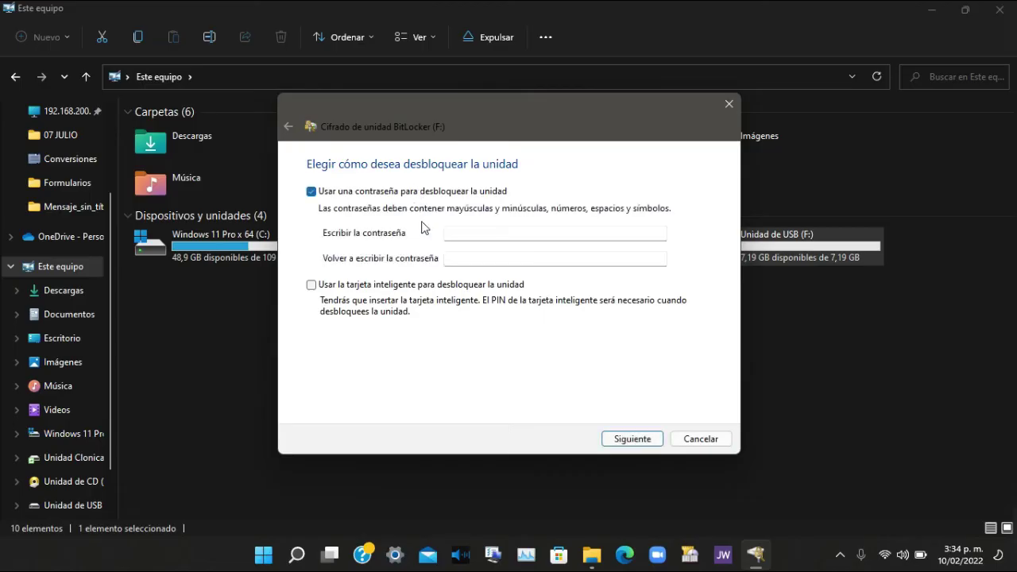
{"action": "left_click", "coordinate": [456, 236]}
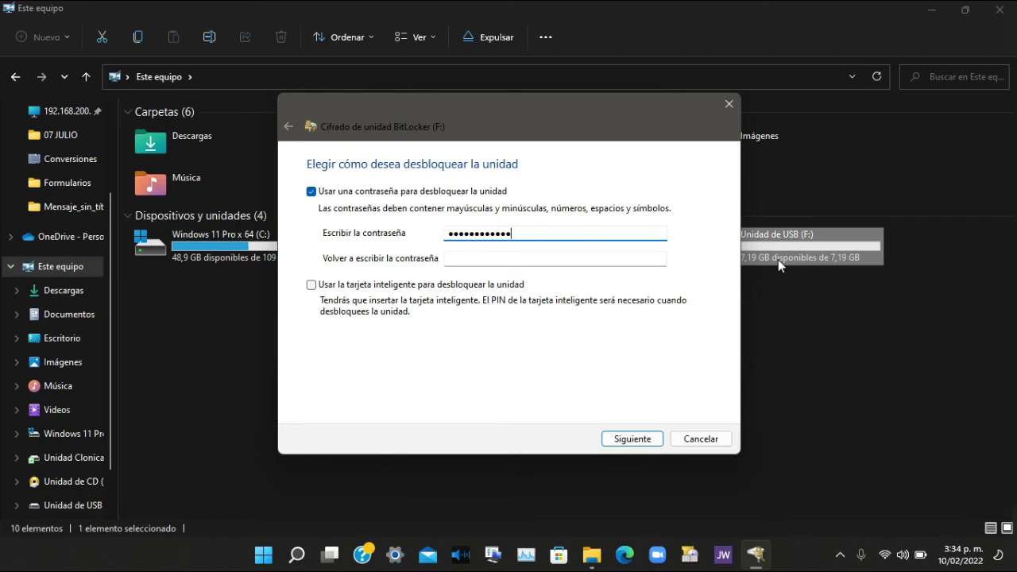
{"action": "type", "text": "a"}
{"action": "left_click", "coordinate": [607, 263]}
{"action": "type", "text": "a"}
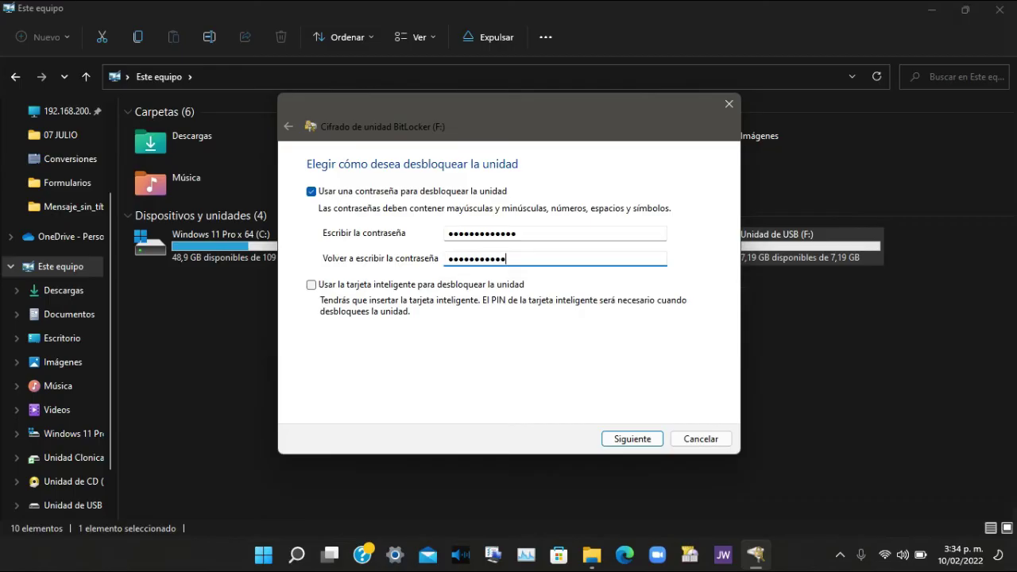
{"action": "left_click", "coordinate": [636, 442]}
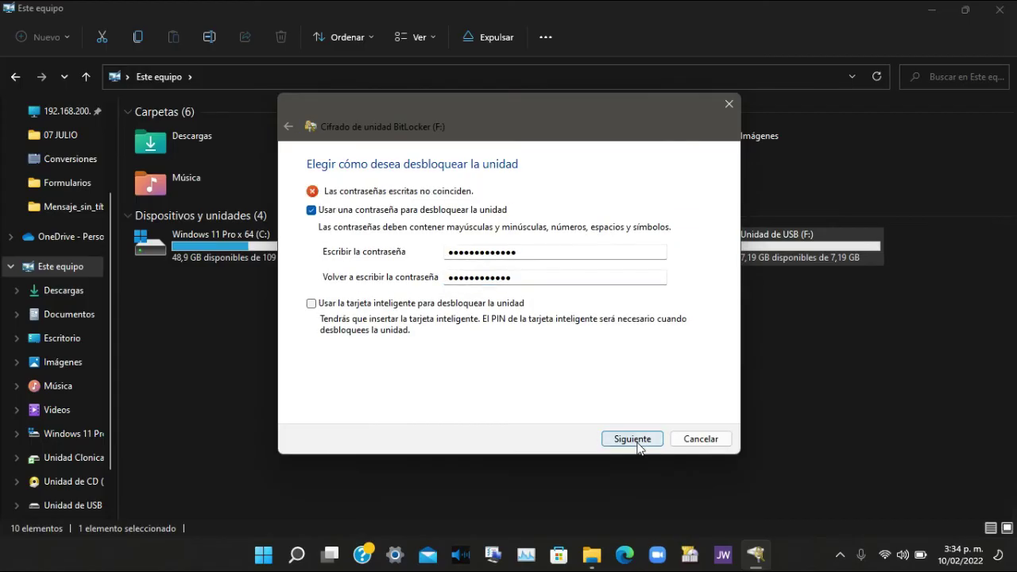
{"action": "left_click", "coordinate": [528, 259]}
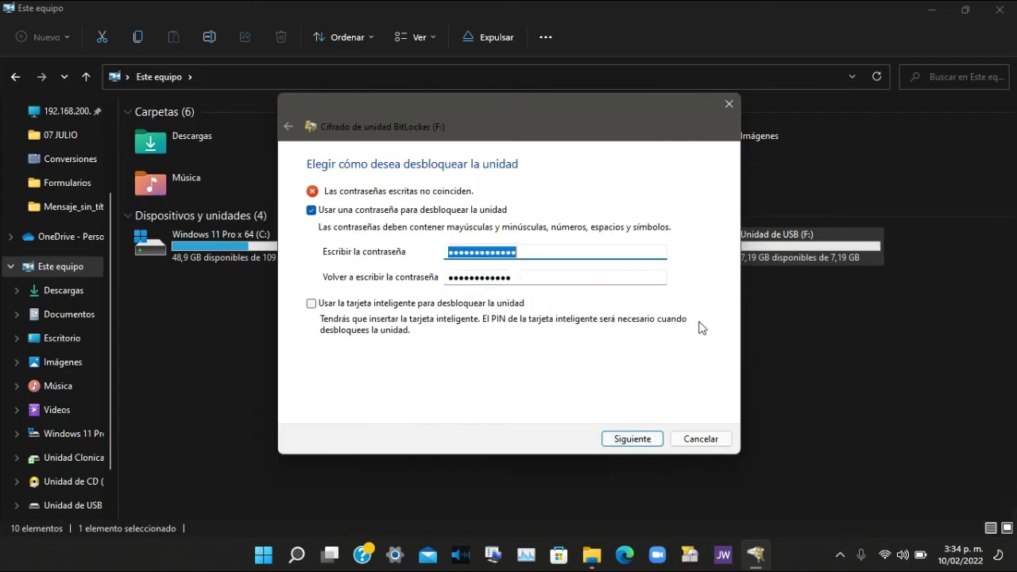
{"action": "left_click", "coordinate": [548, 258]}
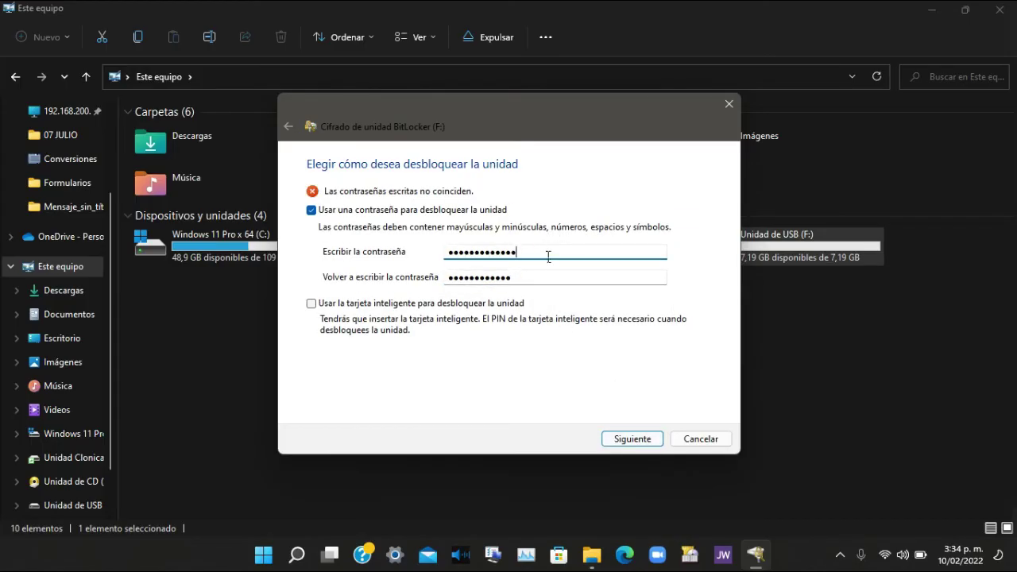
{"action": "key", "text": "BackSpace"}
{"action": "left_click", "coordinate": [623, 442]}
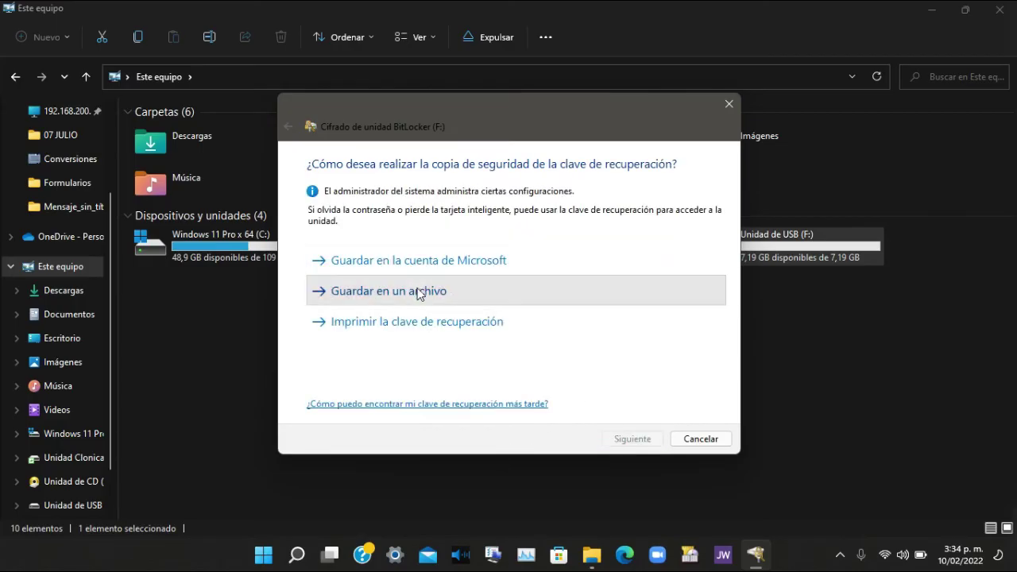
Save the recovery key to a text file in Documentos and continue.
{"action": "left_click", "coordinate": [419, 292]}
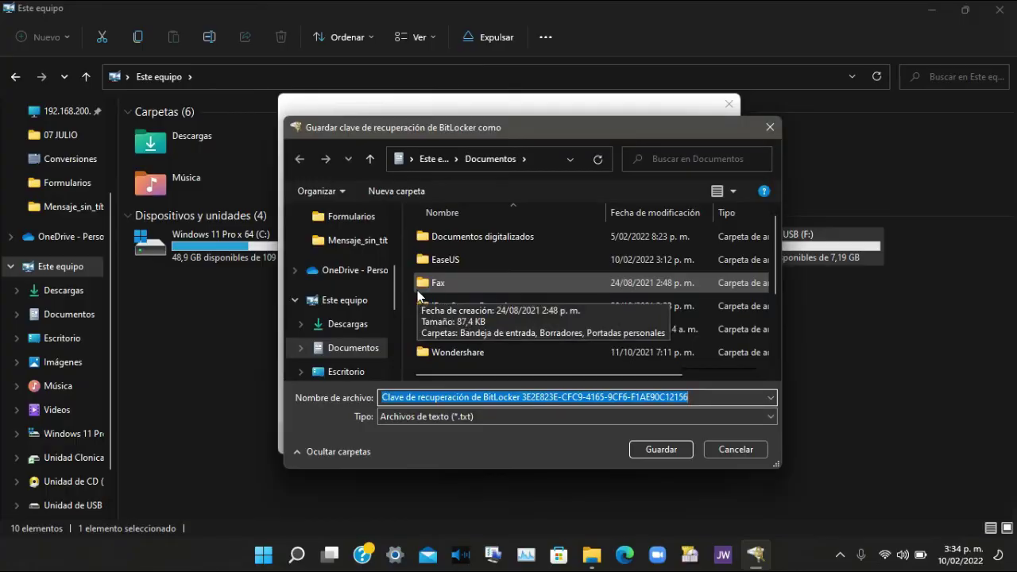
{"action": "left_click", "coordinate": [671, 449]}
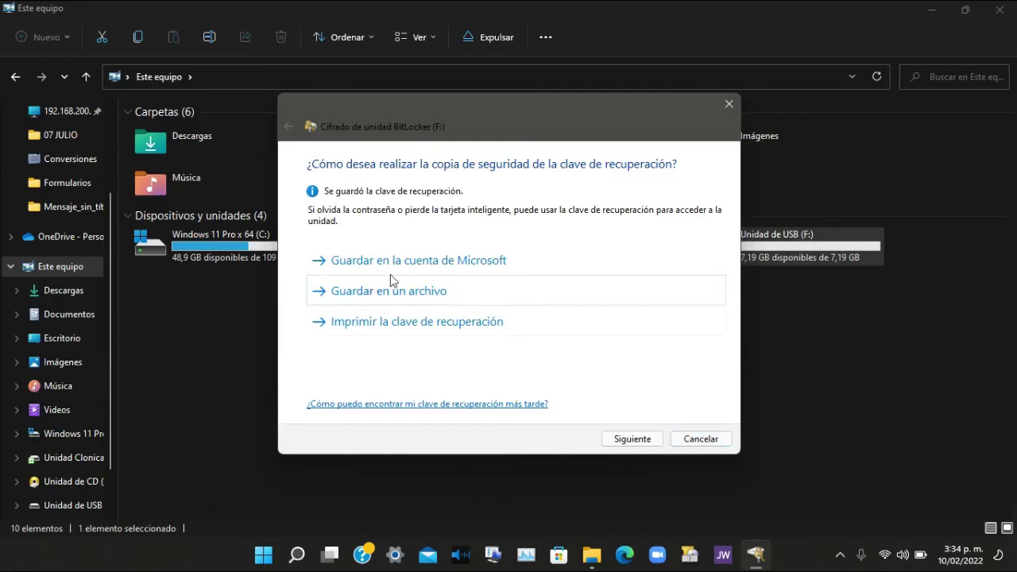
{"action": "left_click", "coordinate": [639, 440]}
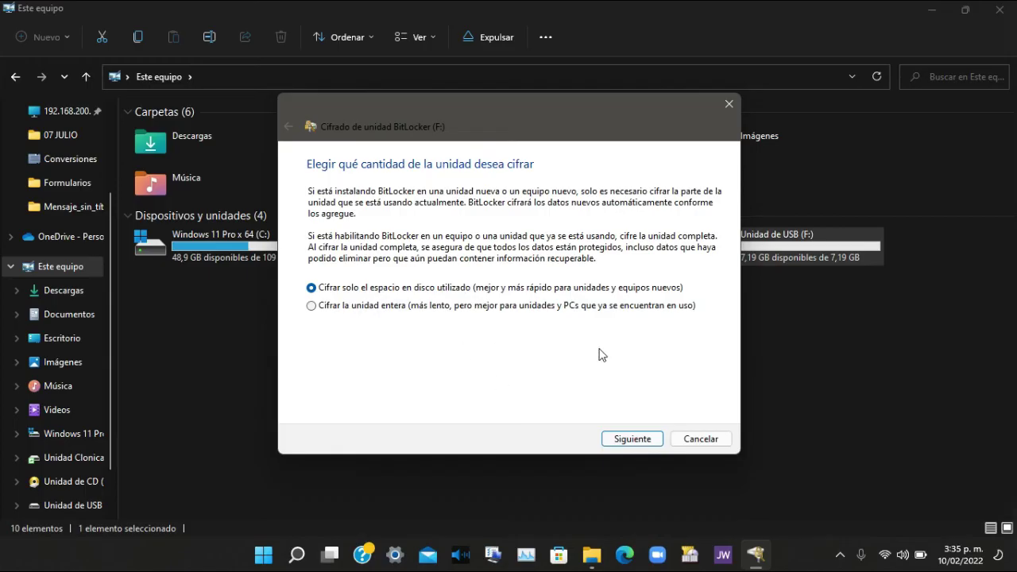
Encrypt only the used disk space in 'Modo de compatibilidad' and start encryption.
{"action": "left_click", "coordinate": [313, 307]}
{"action": "left_click", "coordinate": [311, 287]}
{"action": "left_click", "coordinate": [637, 439]}
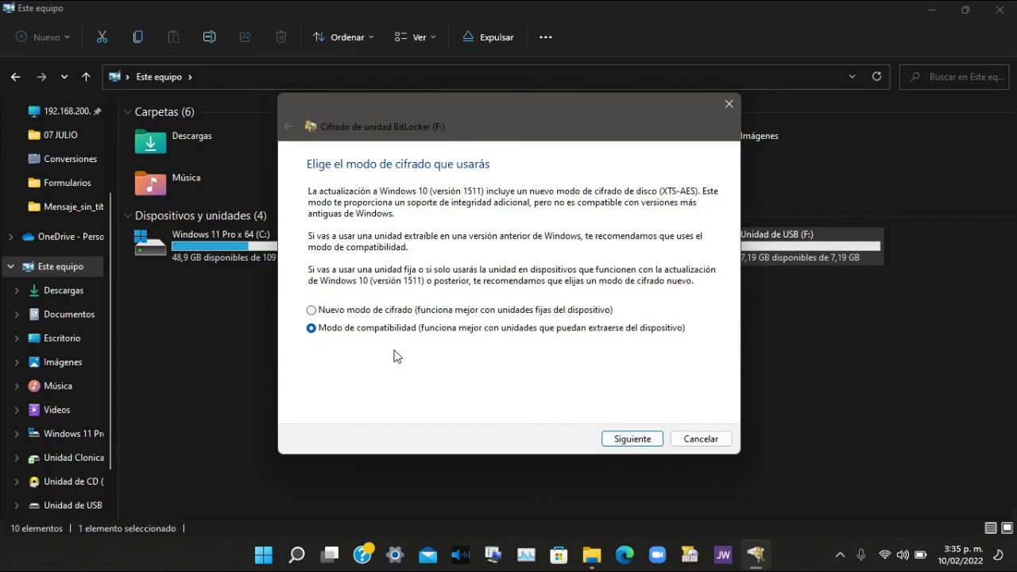
{"action": "left_click", "coordinate": [641, 444]}
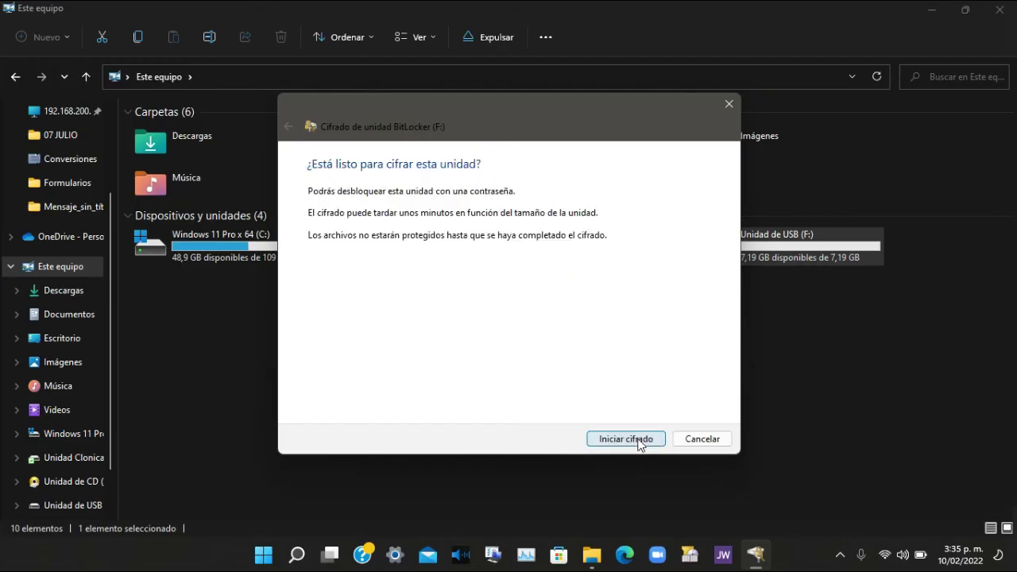
{"action": "left_click", "coordinate": [630, 442]}
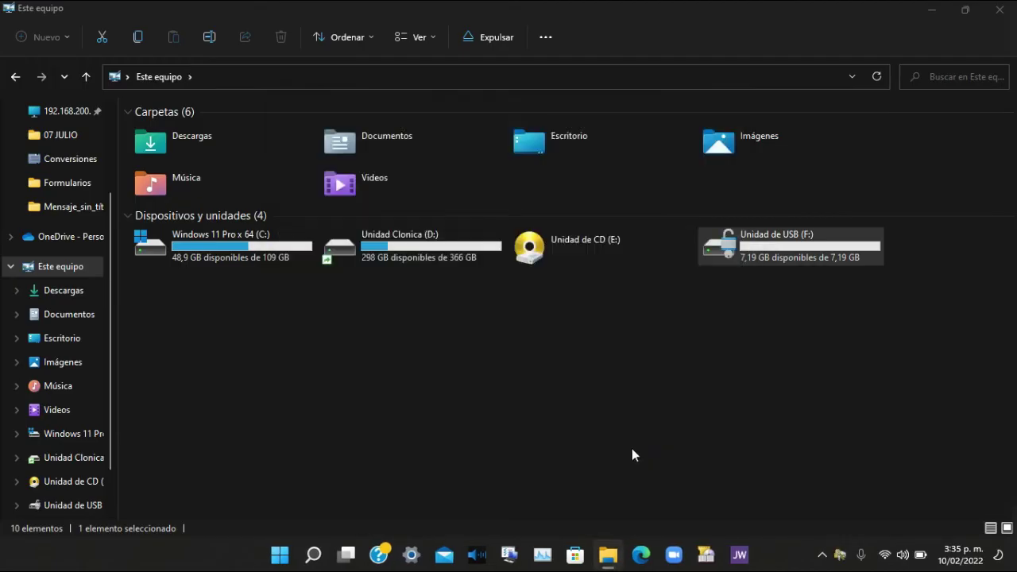
Watch the encryption progress and close the completion message.
{"action": "left_click", "coordinate": [840, 555]}
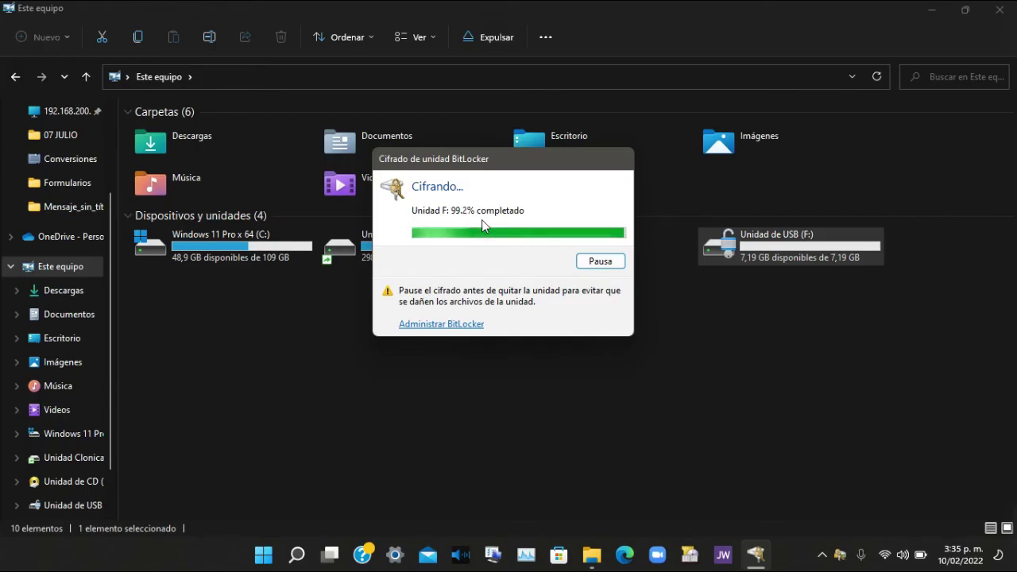
{"action": "mouse_move", "coordinate": [688, 535]}
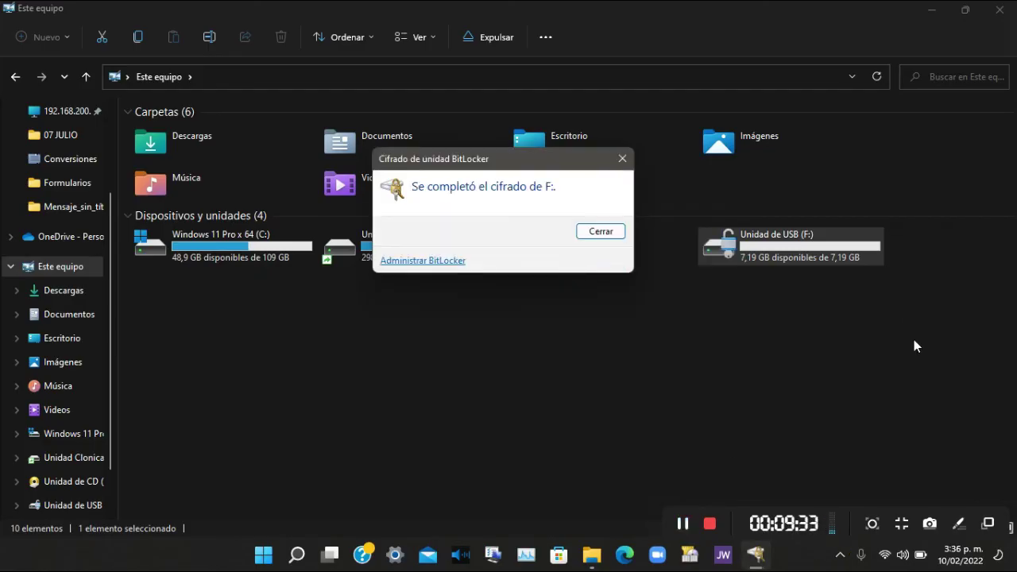
{"action": "left_click", "coordinate": [618, 232]}
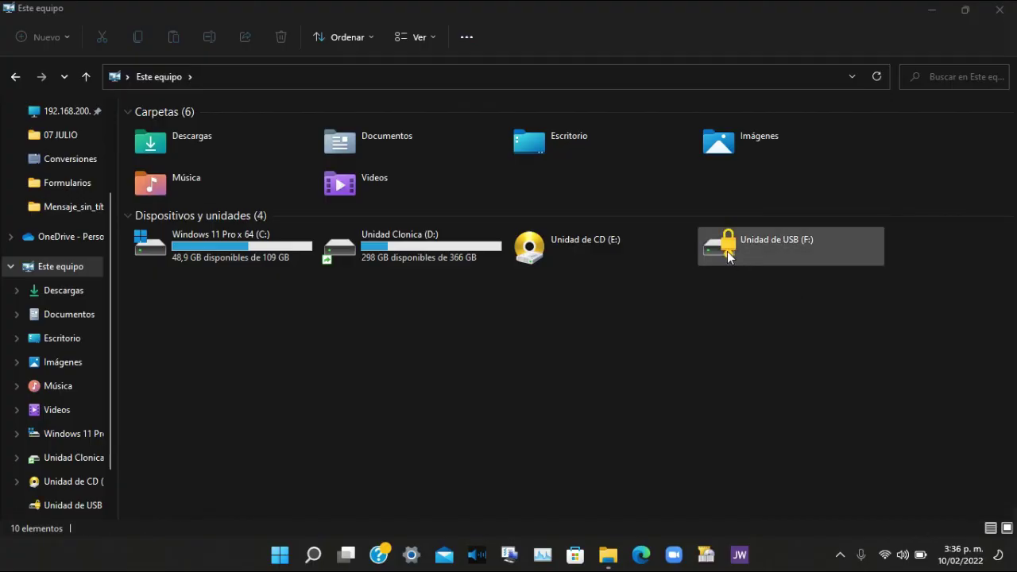
Open locked drive F:, try a wrong password, reveal it, and retype the correct password.
{"action": "double_click", "coordinate": [727, 251]}
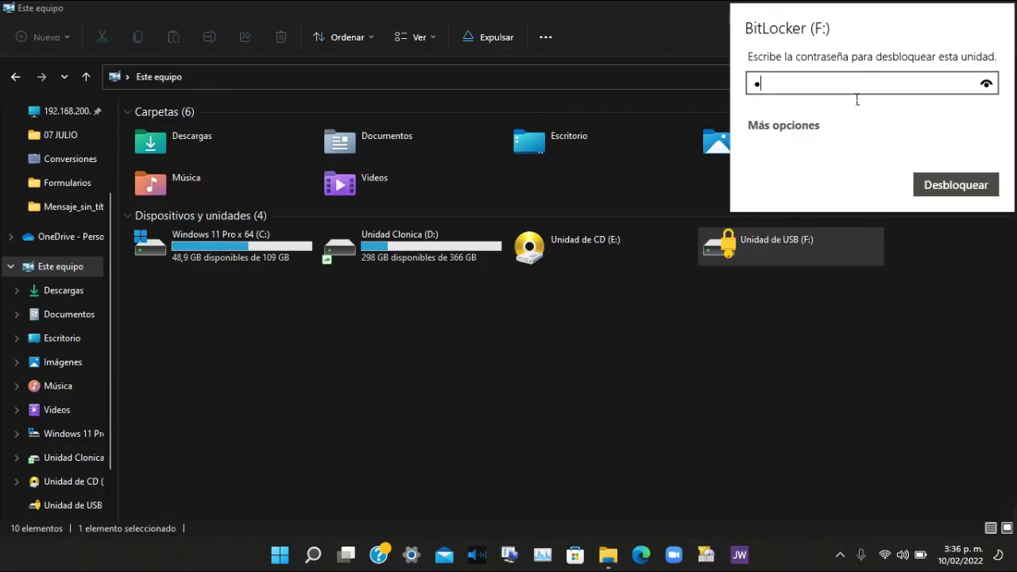
{"action": "type", "text": "•••••••••"}
{"action": "left_click", "coordinate": [977, 196]}
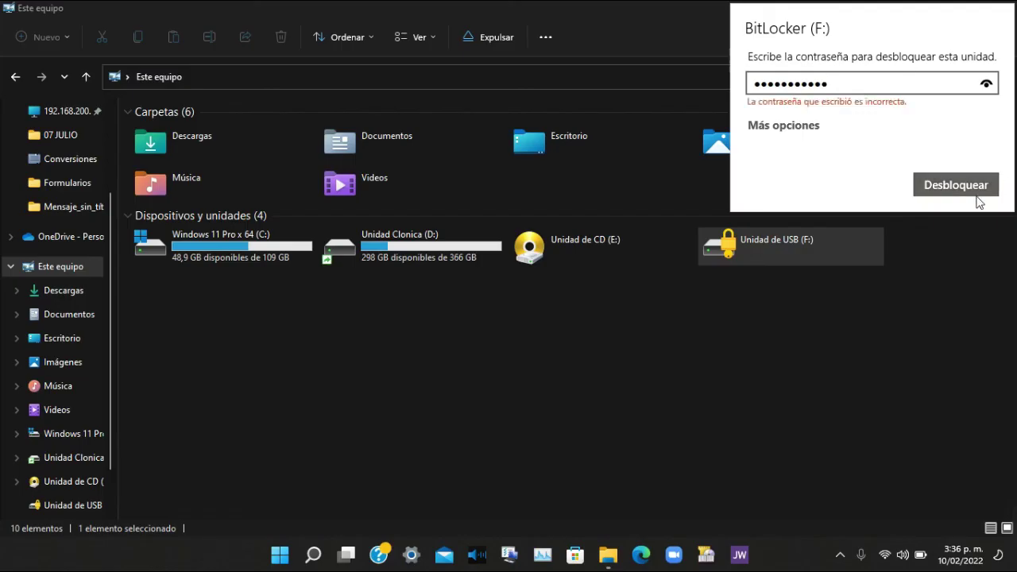
{"action": "left_click", "coordinate": [986, 83]}
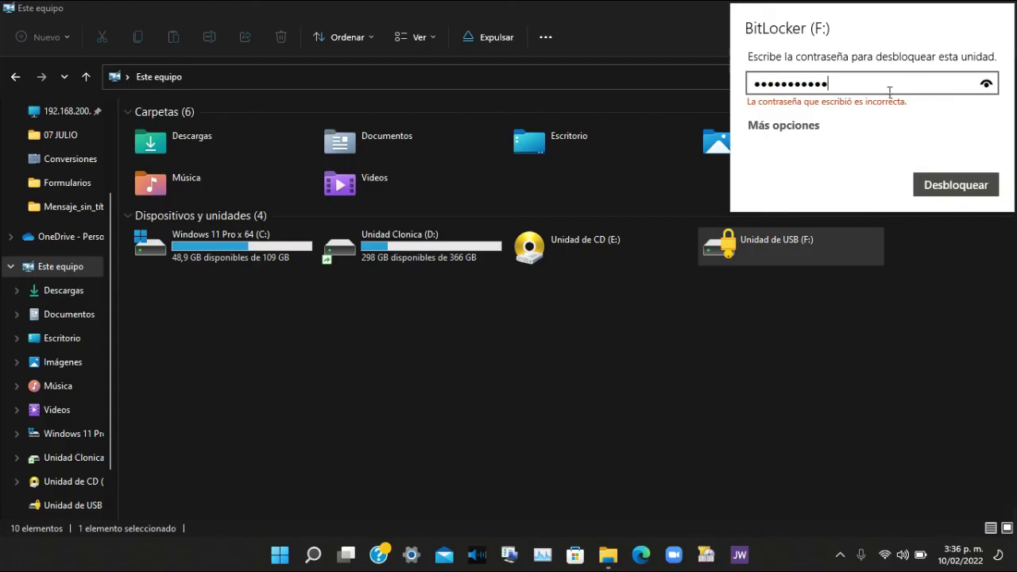
{"action": "left_click_drag", "start_coordinate": [911, 89], "coordinate": [651, 88]}
{"action": "type", "text": "123456"}
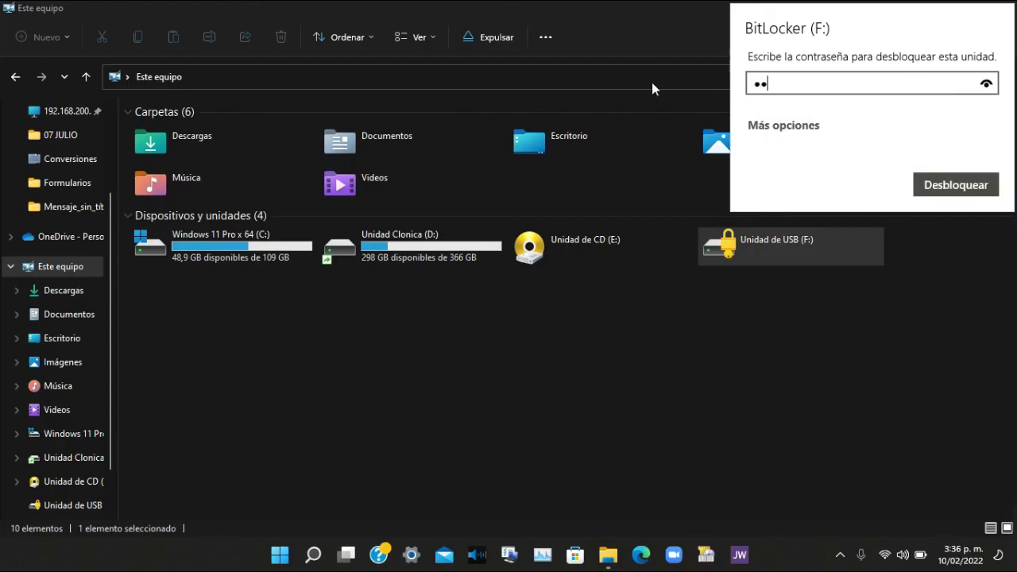
{"action": "type", "text": "7890"}
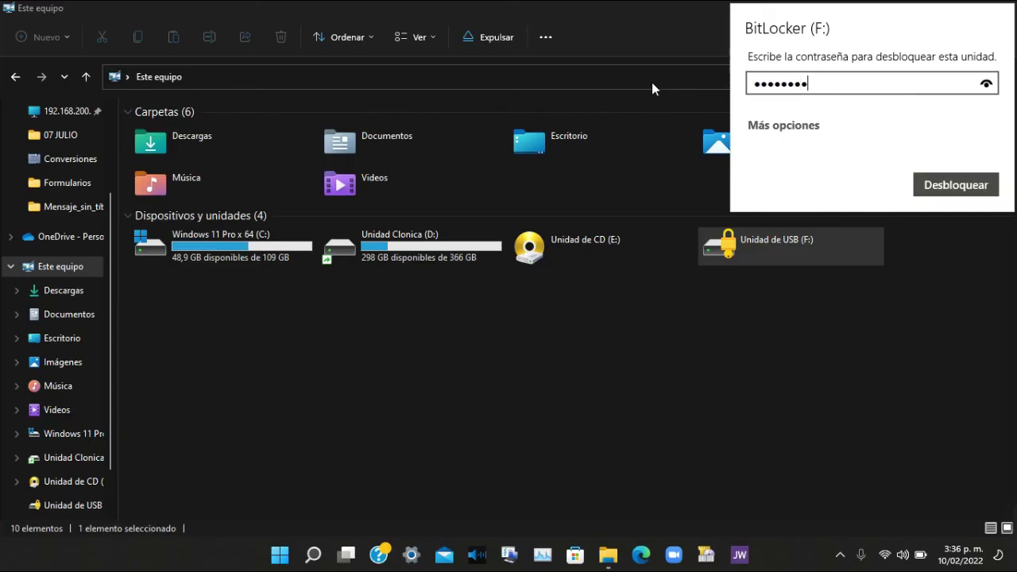
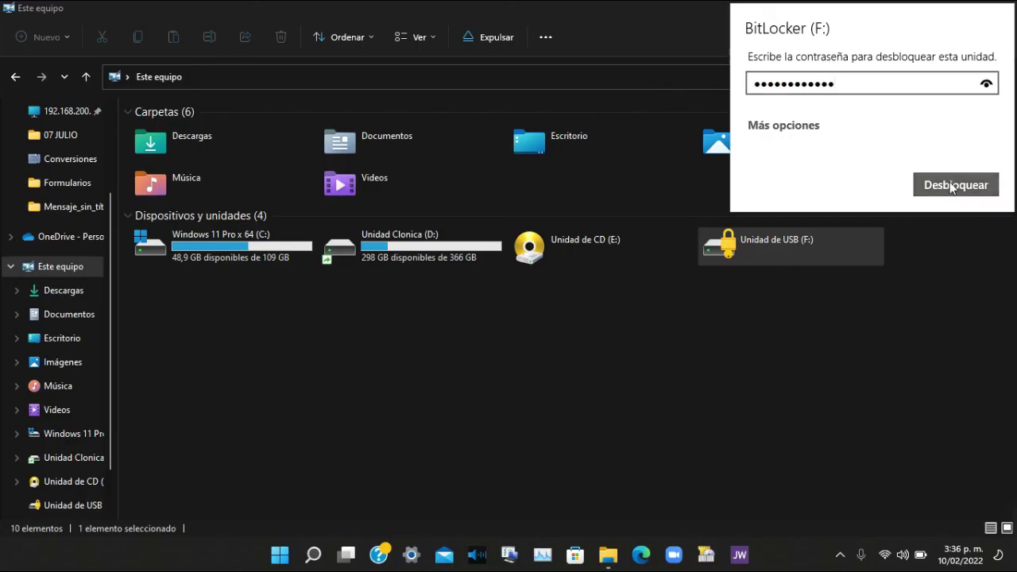
Unlock BitLocker drive F: with the entered password, then open the drive to view its contents.
{"action": "left_click", "coordinate": [952, 187]}
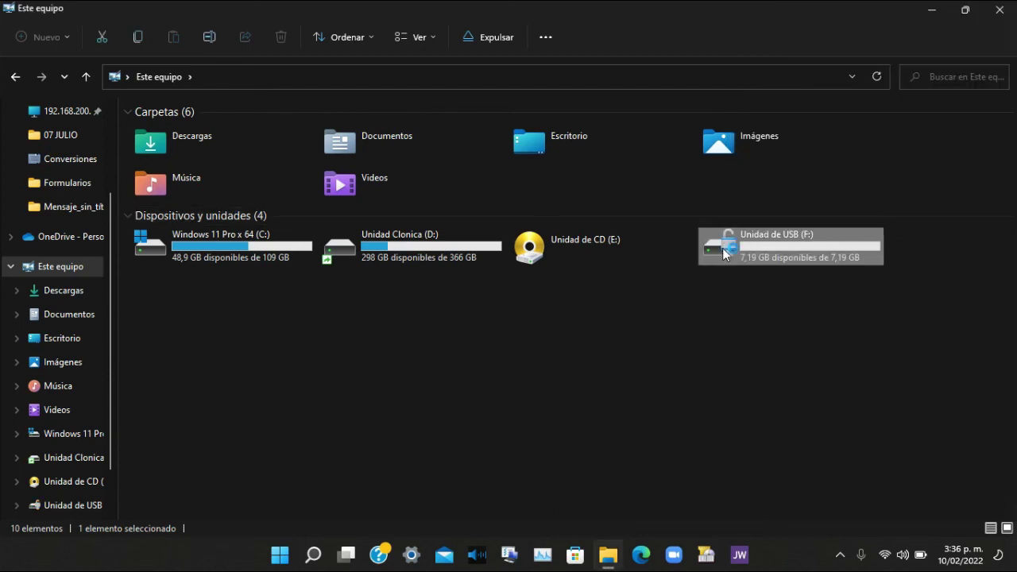
{"action": "double_click", "coordinate": [773, 243]}
{"action": "left_click", "coordinate": [86, 76]}
{"action": "mouse_move", "coordinate": [755, 509]}
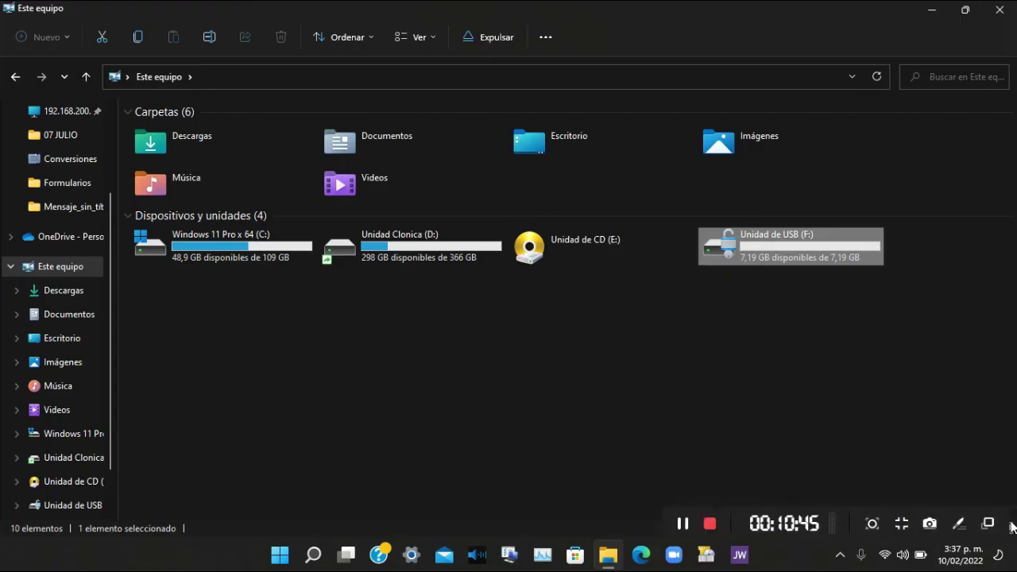